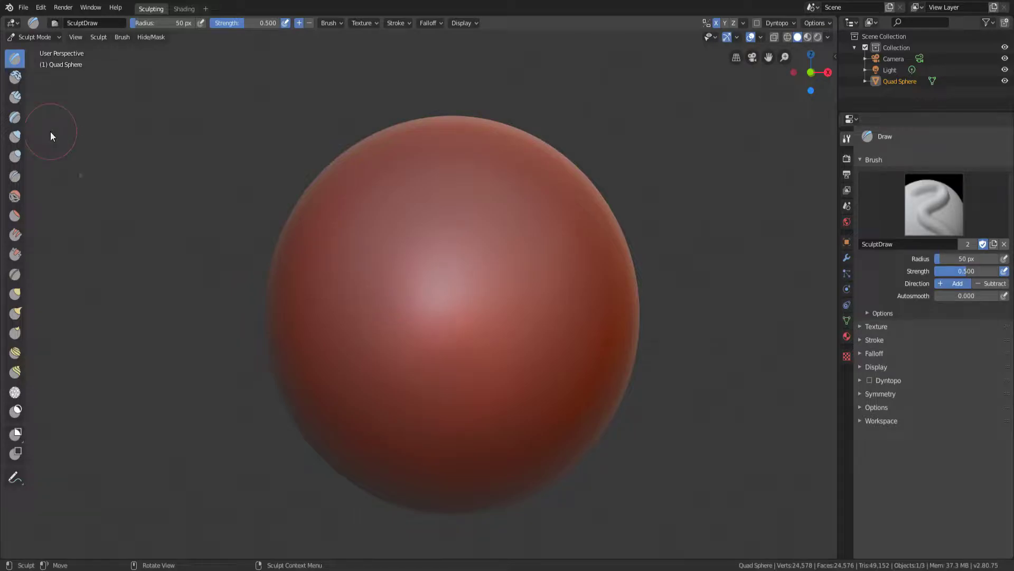
# Switch the Quad Sphere's sculpting brush from Draw to Inflate/Deflate
pyautogui.click(22, 134)
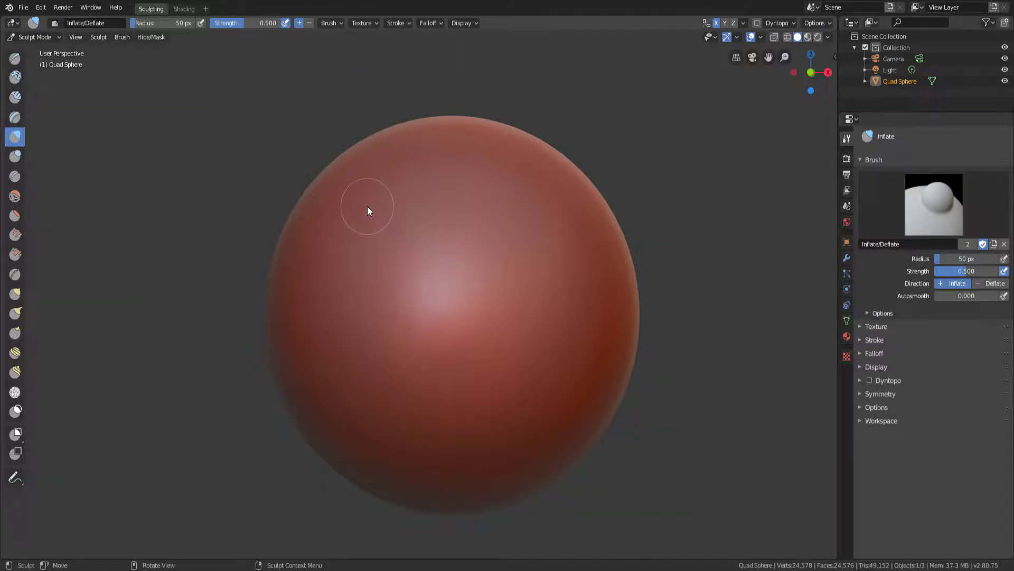
# Set the Inflate brush radius to 107 px and inflate a bulge near the sphere's centre
pyautogui.press('f')
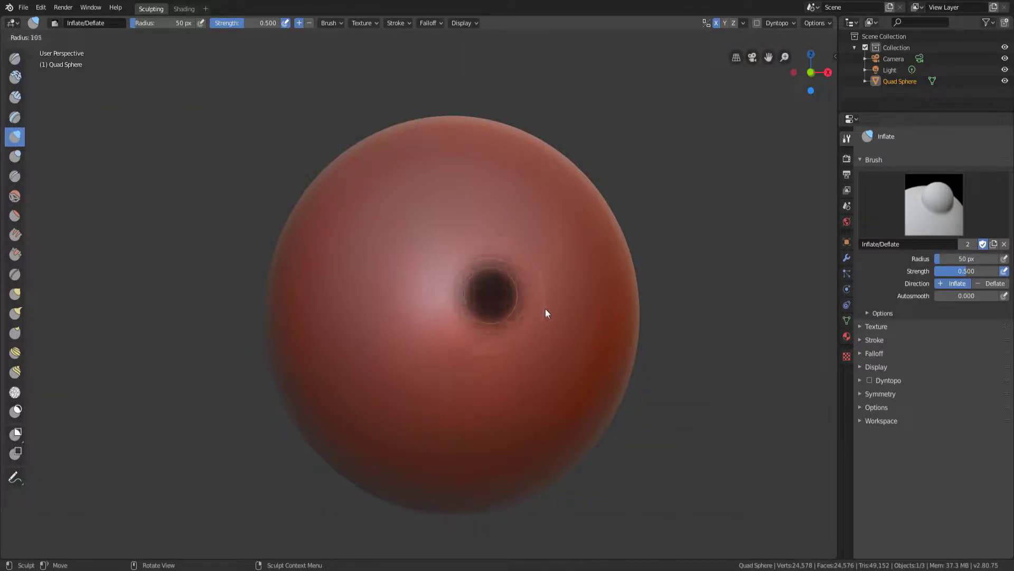
pyautogui.click(546, 308)
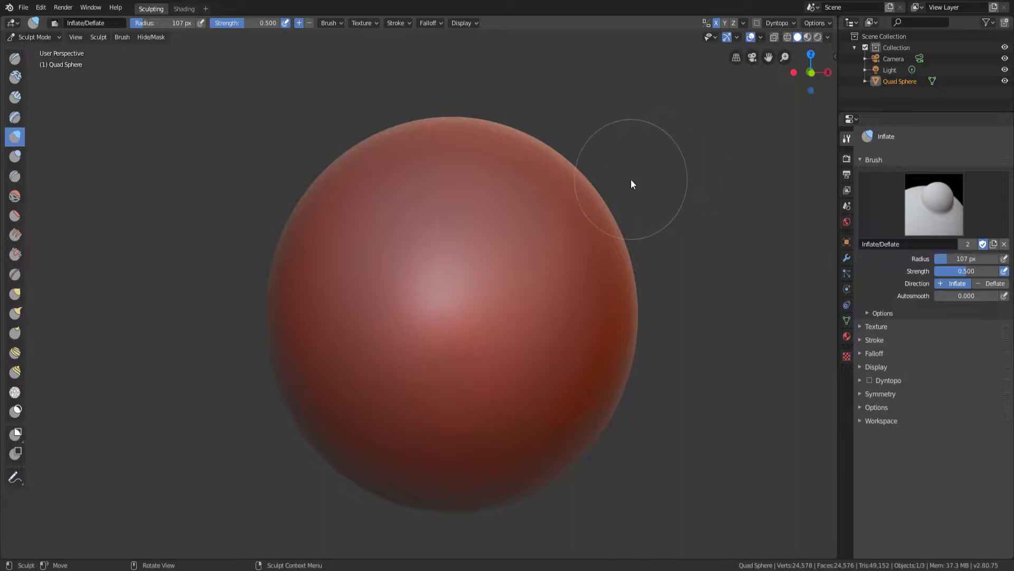
pyautogui.moveTo(438, 283)
pyautogui.mouseDown()
pyautogui.moveTo(442, 306)
pyautogui.moveTo(415, 294)
pyautogui.moveTo(447, 255)
pyautogui.moveTo(454, 294)
pyautogui.moveTo(440, 264)
pyautogui.moveTo(451, 271)
pyautogui.moveTo(432, 310)
pyautogui.moveTo(408, 315)
pyautogui.moveTo(433, 284)
pyautogui.moveTo(437, 352)
pyautogui.moveTo(446, 349)
pyautogui.moveTo(449, 260)
pyautogui.moveTo(414, 274)
pyautogui.moveTo(430, 263)
pyautogui.moveTo(436, 281)
pyautogui.moveTo(418, 316)
pyautogui.moveTo(406, 304)
pyautogui.moveTo(425, 279)
pyautogui.moveTo(476, 275)
pyautogui.moveTo(487, 292)
pyautogui.moveTo(471, 324)
pyautogui.moveTo(454, 313)
pyautogui.moveTo(483, 268)
pyautogui.moveTo(452, 311)
pyautogui.moveTo(465, 322)
pyautogui.moveTo(468, 305)
pyautogui.moveTo(441, 280)
pyautogui.moveTo(466, 270)
pyautogui.moveTo(456, 314)
pyautogui.moveTo(448, 273)
pyautogui.moveTo(436, 320)
pyautogui.moveTo(435, 303)
pyautogui.moveTo(431, 312)
pyautogui.moveTo(460, 307)
pyautogui.moveTo(465, 268)
pyautogui.moveTo(475, 300)
pyautogui.moveTo(482, 279)
pyautogui.mouseUp()
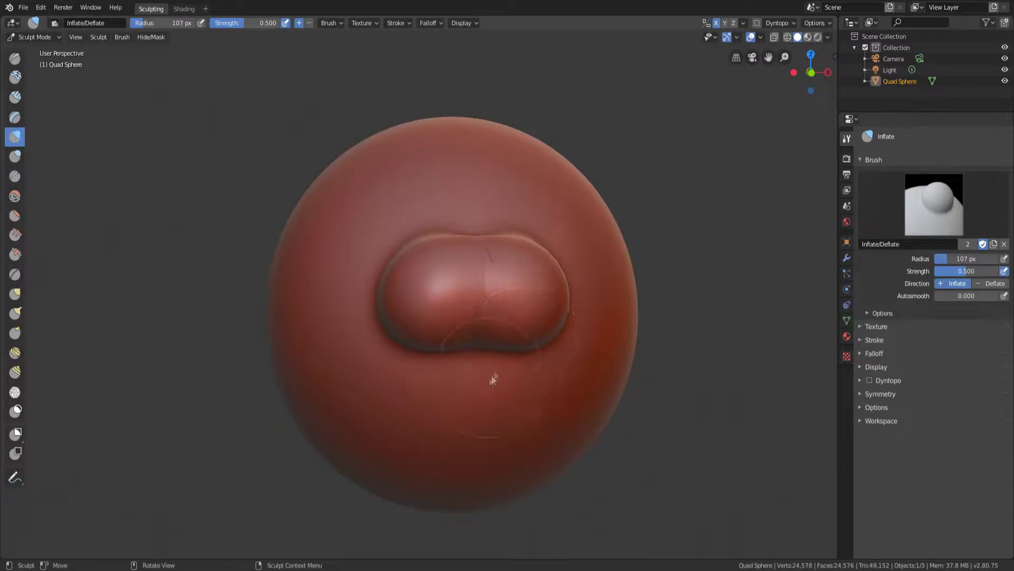
# Orbit to raise the bulge, inspect the mesh in Edit Mode, then return to Sculpt Mode
pyautogui.moveTo(504, 341); pyautogui.dragTo(509, 351)
pyautogui.moveTo(509, 351); pyautogui.dragTo(494, 273, button='middle')
pyautogui.press('Tab')
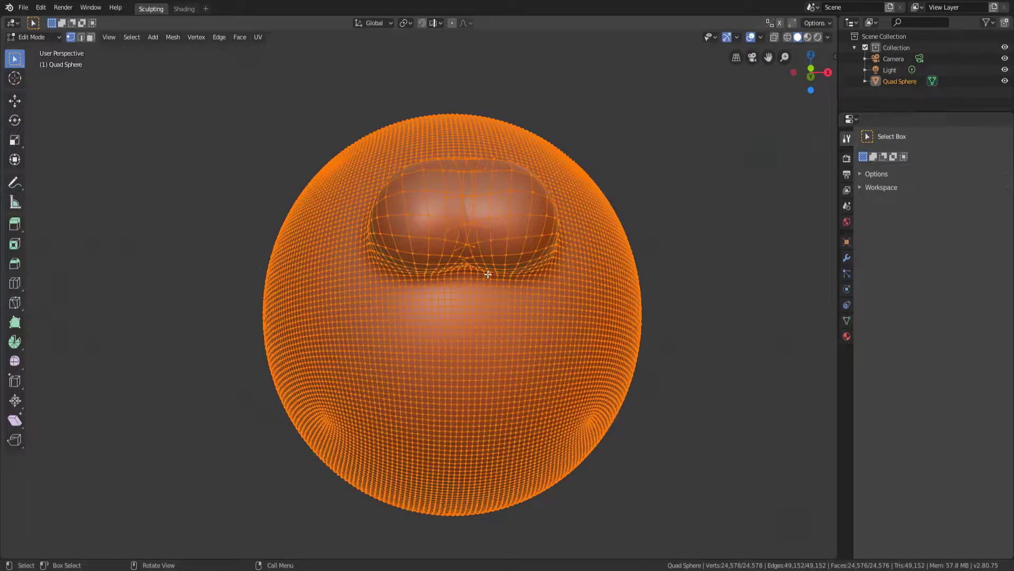
pyautogui.scroll(5, 487, 256)
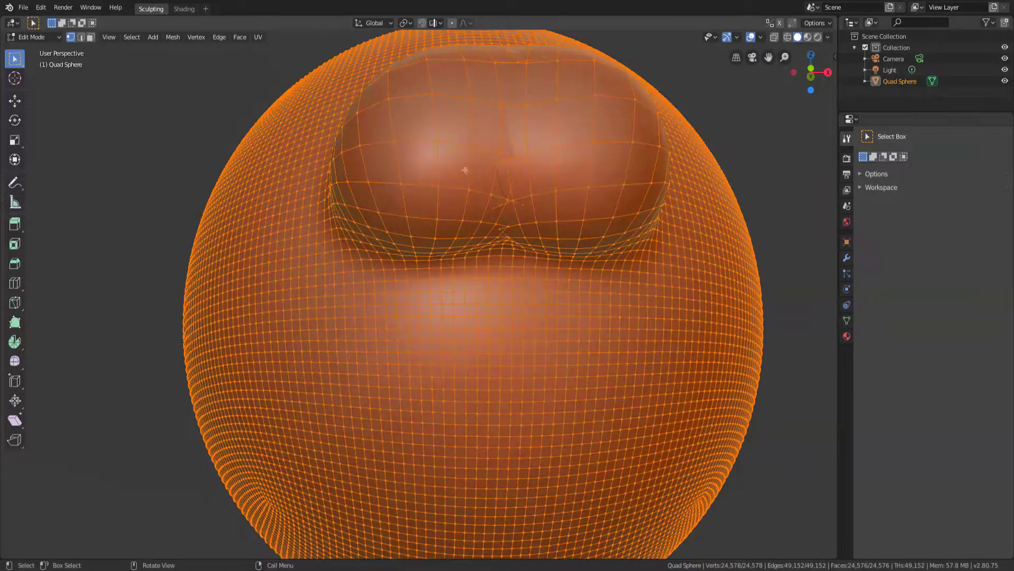
pyautogui.press('Tab')
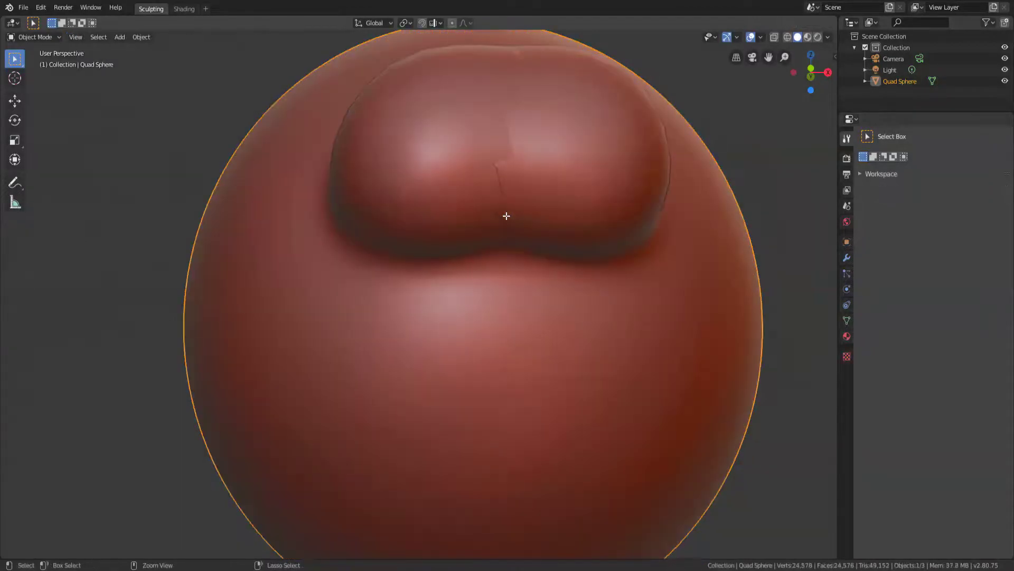
pyautogui.hotkey('ctrl', 'Tab')
# Orbit to a fresh side, inflate a round bump at the centre, and enter Edit Mode
pyautogui.moveTo(553, 211); pyautogui.dragTo(609, 298, button='middle')
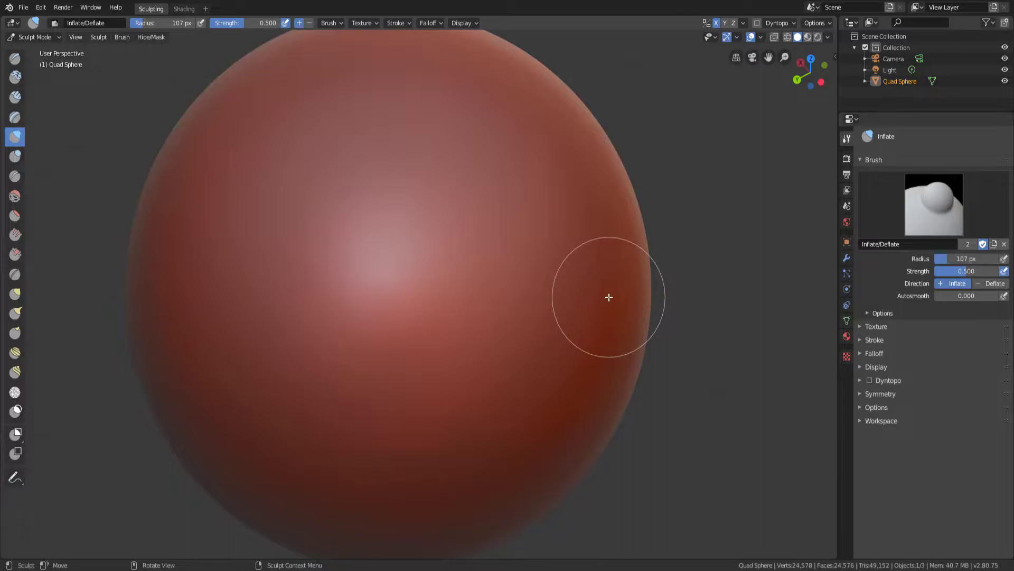
pyautogui.moveTo(401, 289)
pyautogui.mouseDown()
pyautogui.moveTo(444, 264)
pyautogui.moveTo(433, 231)
pyautogui.moveTo(384, 316)
pyautogui.moveTo(476, 236)
pyautogui.moveTo(405, 291)
pyautogui.moveTo(399, 233)
pyautogui.moveTo(433, 268)
pyautogui.mouseUp()
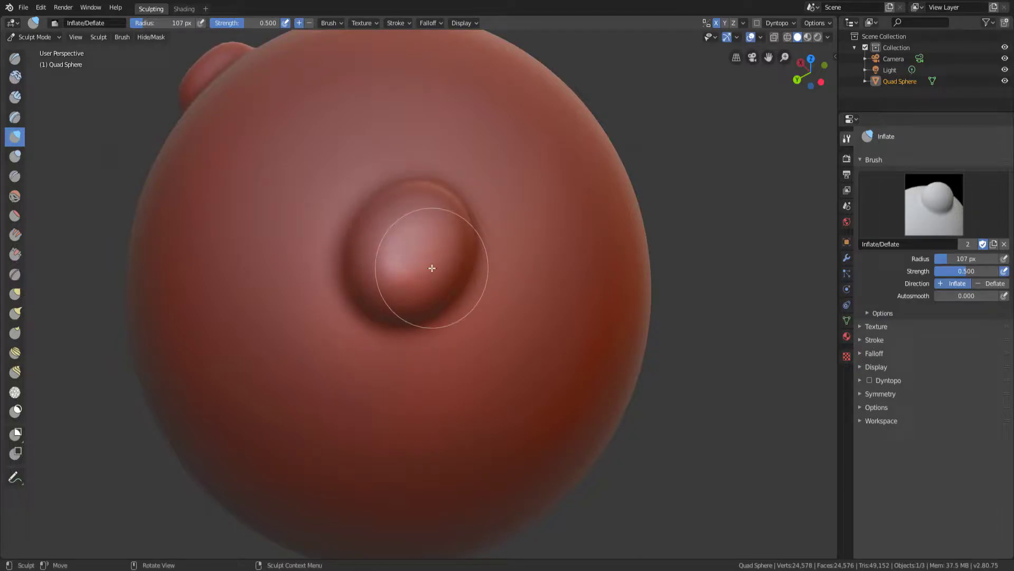
pyautogui.moveTo(534, 220)
pyautogui.mouseDown(button='middle')
pyautogui.moveTo(585, 211)
pyautogui.moveTo(560, 155)
pyautogui.moveTo(600, 215)
pyautogui.moveTo(496, 185)
pyautogui.moveTo(481, 233)
pyautogui.mouseUp(button='middle')
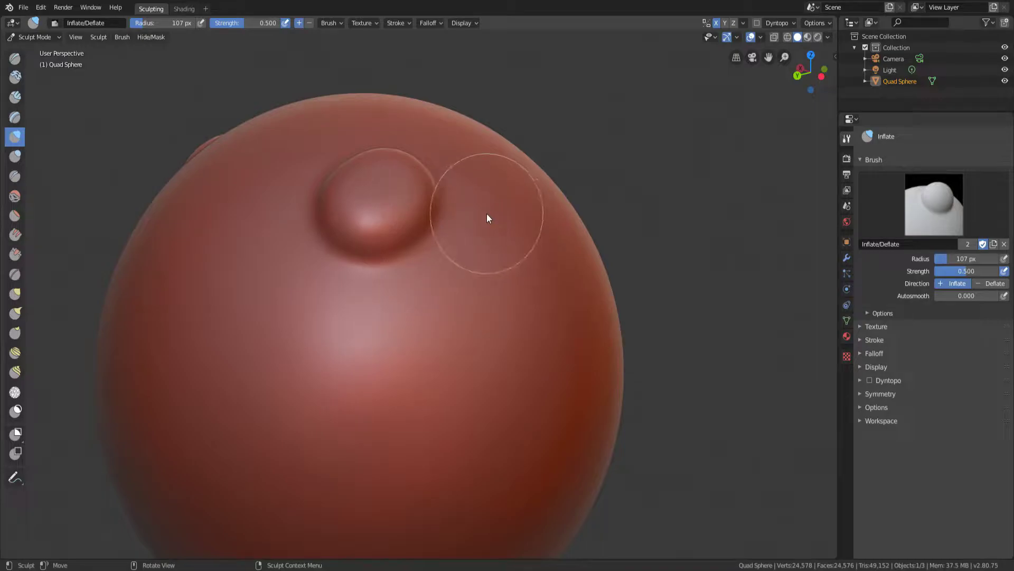
pyautogui.press('Tab')
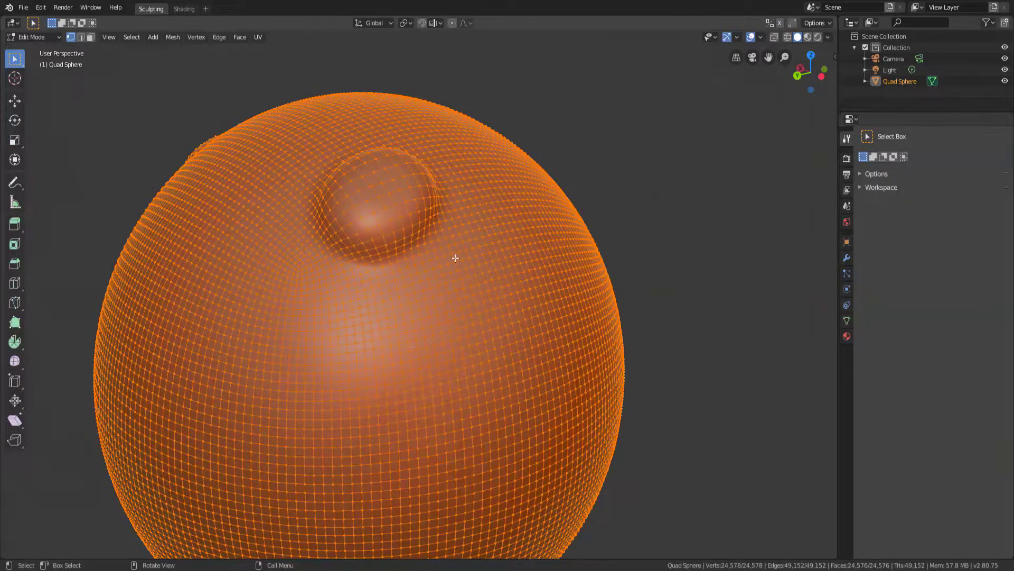
# Turn on face normals display in the Viewport Overlays menu
pyautogui.click(761, 37)
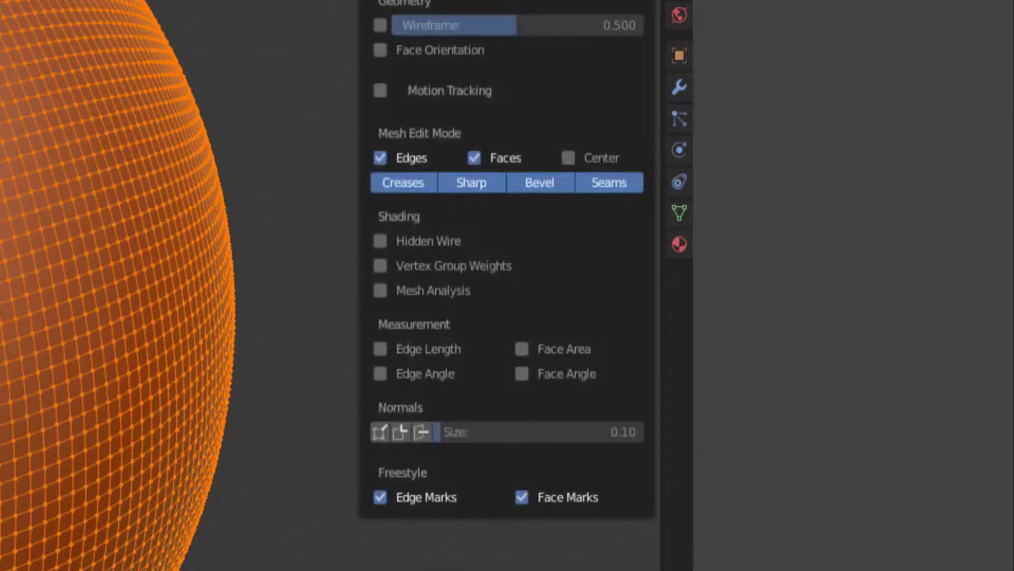
pyautogui.click(421, 430)
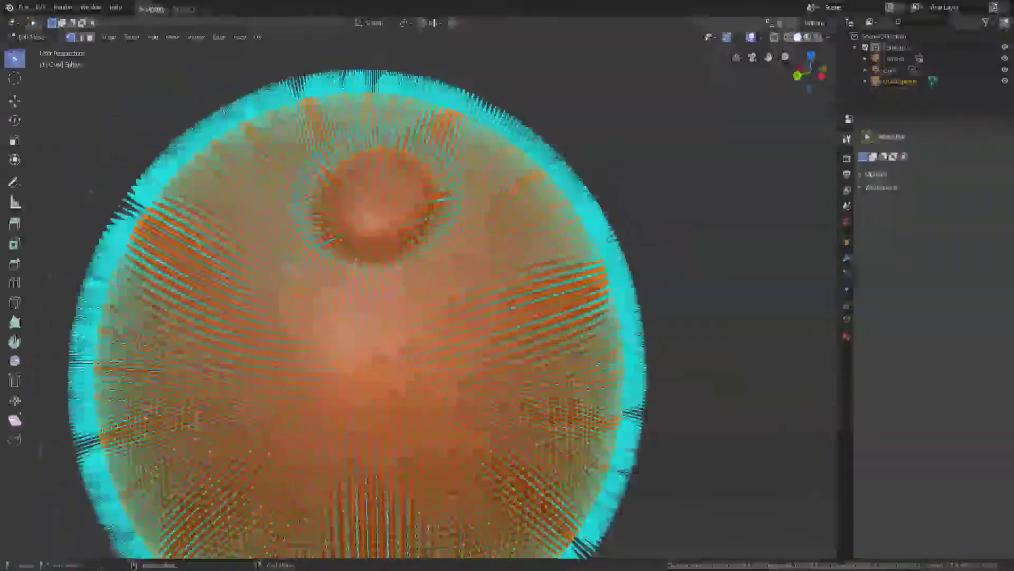
pyautogui.scroll(3, 430, 272)
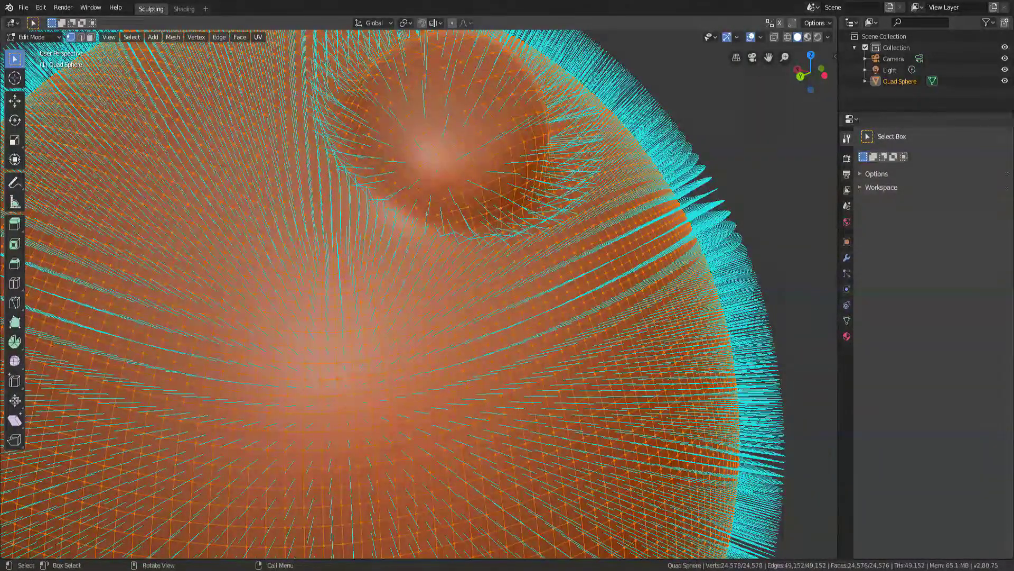
pyautogui.moveTo(438, 256); pyautogui.dragTo(461, 229, button='middle')
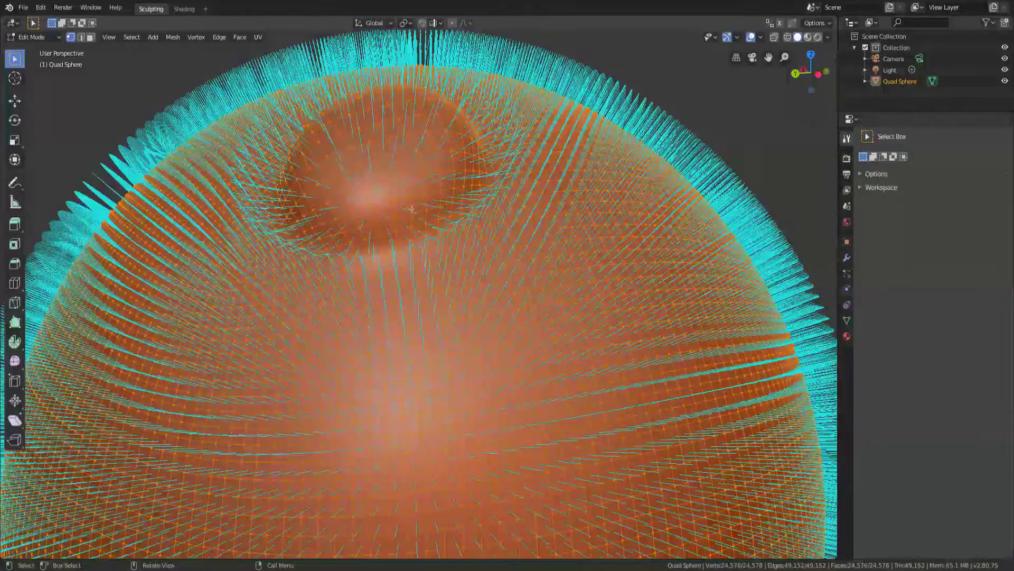
pyautogui.scroll(2, 413, 200)
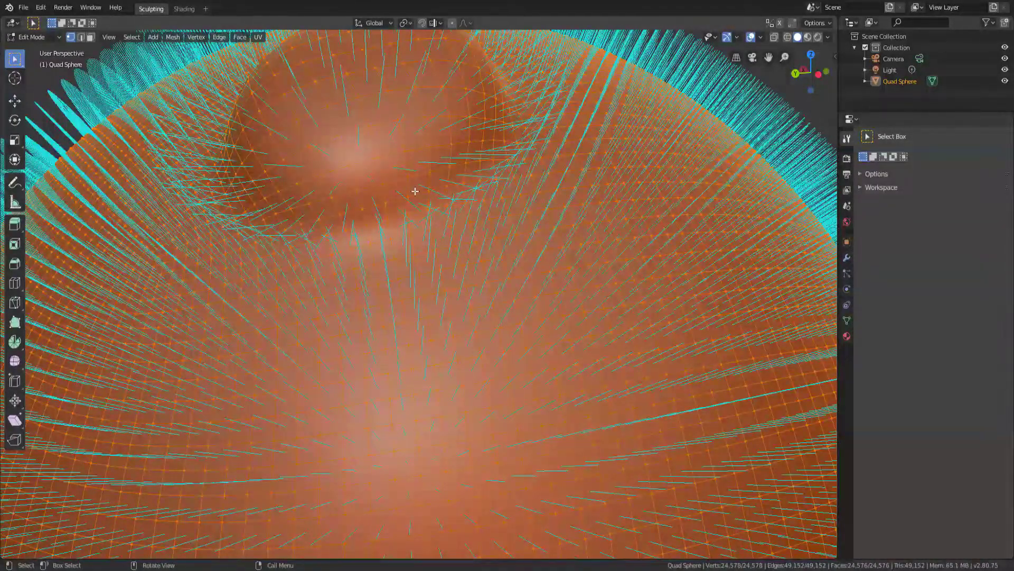
pyautogui.moveTo(399, 199); pyautogui.dragTo(358, 238, button='middle')
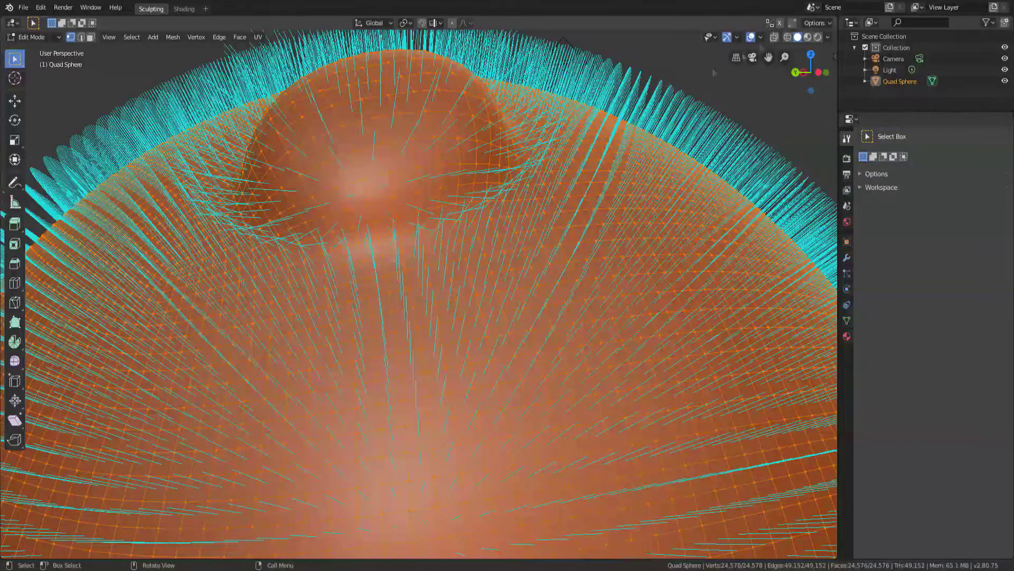
# Back in Sculpt Mode, inflate the bump's lower part and orbit closer around it
pyautogui.press('Tab')
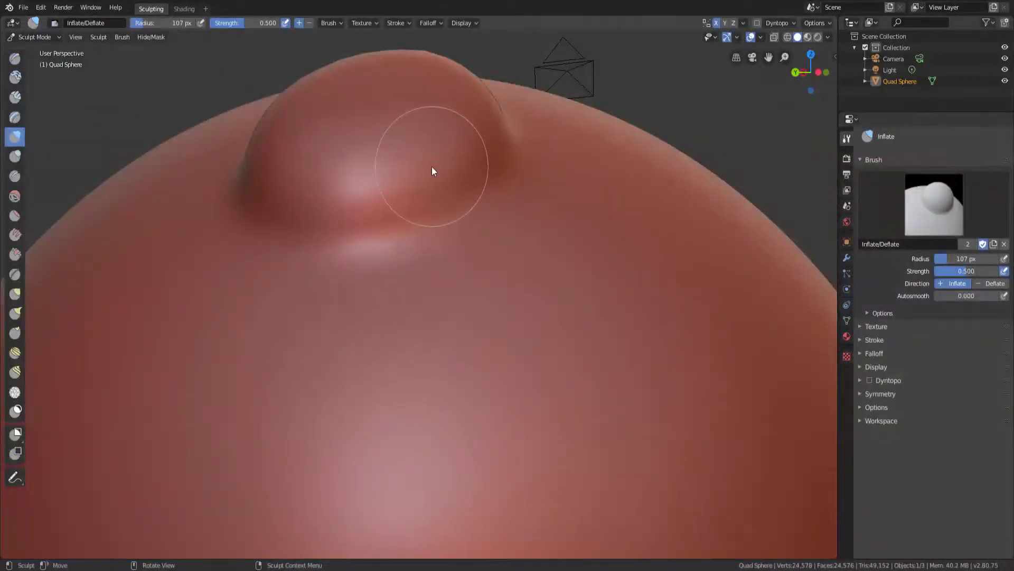
pyautogui.moveTo(344, 226)
pyautogui.mouseDown()
pyautogui.moveTo(468, 175)
pyautogui.moveTo(428, 200)
pyautogui.moveTo(416, 193)
pyautogui.moveTo(425, 188)
pyautogui.moveTo(291, 222)
pyautogui.moveTo(387, 206)
pyautogui.moveTo(486, 161)
pyautogui.moveTo(454, 160)
pyautogui.moveTo(416, 188)
pyautogui.moveTo(321, 201)
pyautogui.moveTo(353, 199)
pyautogui.mouseUp()
pyautogui.moveTo(351, 195); pyautogui.dragTo(453, 290, button='middle')
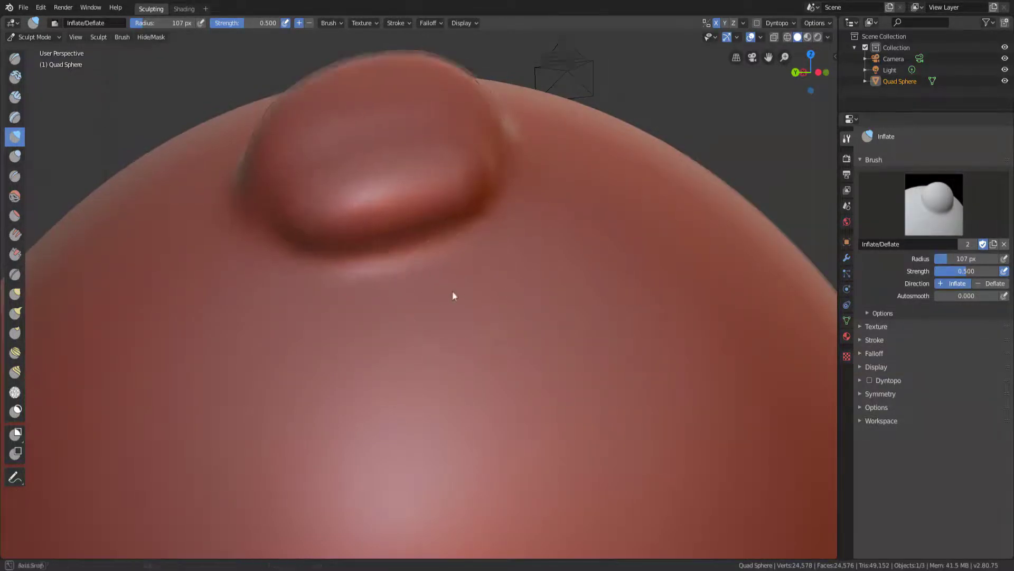
pyautogui.scroll(4, 453, 291)
pyautogui.moveTo(503, 268); pyautogui.dragTo(516, 287, button='middle')
# Check the broader bulge's normals in Edit Mode, then return to Sculpt Mode
pyautogui.press('Tab')
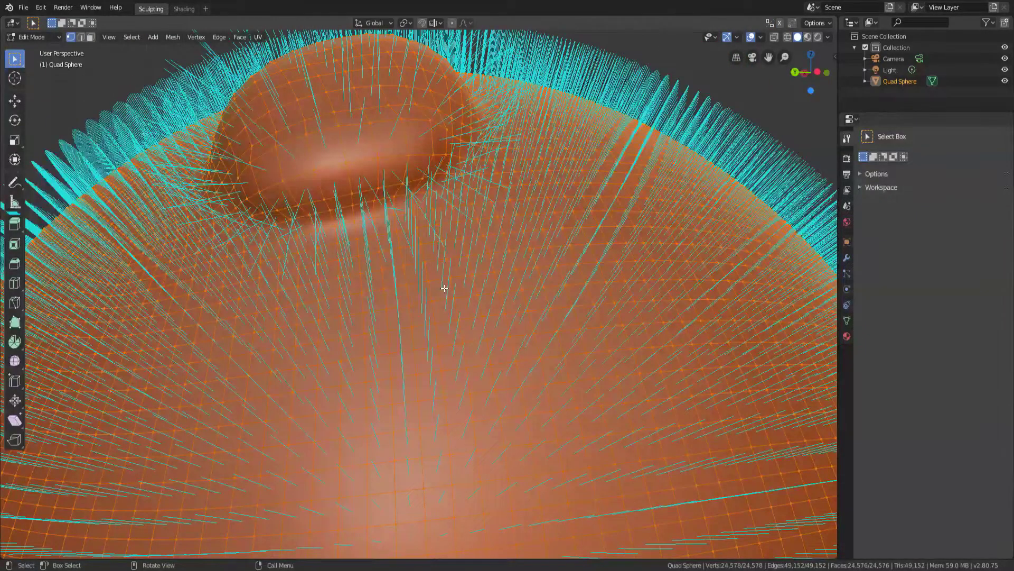
pyautogui.scroll(-2, 452, 176)
pyautogui.scroll(4, 455, 158)
pyautogui.moveTo(455, 158)
pyautogui.mouseDown(button='middle')
pyautogui.moveTo(428, 104)
pyautogui.moveTo(417, 121)
pyautogui.moveTo(153, 92)
pyautogui.moveTo(243, 193)
pyautogui.moveTo(423, 132)
pyautogui.moveTo(587, 95)
pyautogui.moveTo(555, 88)
pyautogui.moveTo(615, 187)
pyautogui.moveTo(651, 183)
pyautogui.moveTo(624, 192)
pyautogui.mouseUp(button='middle')
pyautogui.press('Tab')
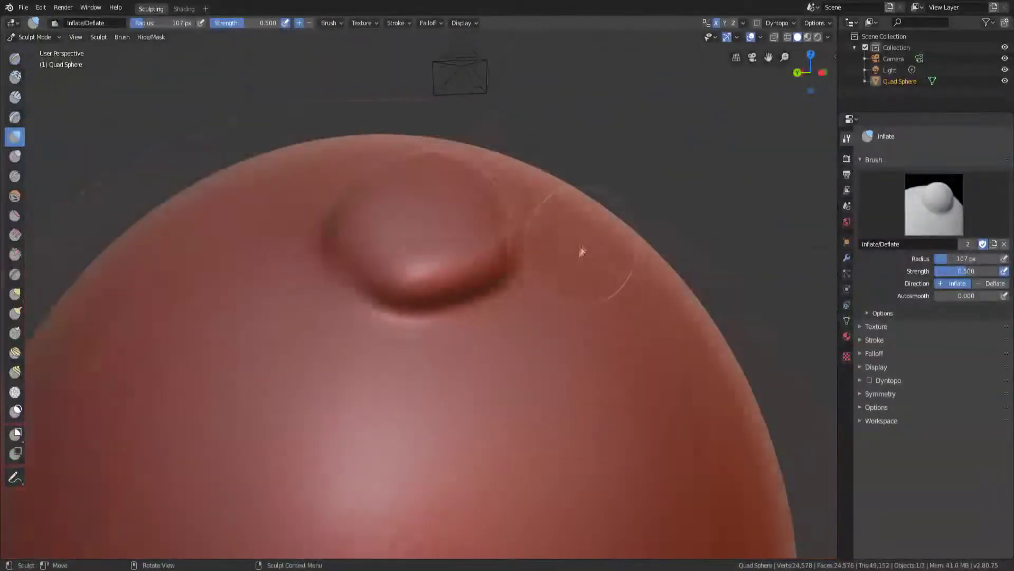
pyautogui.moveTo(581, 251); pyautogui.dragTo(464, 311, button='middle')
pyautogui.moveTo(296, 340)
pyautogui.mouseDown(button='middle')
pyautogui.moveTo(439, 246)
pyautogui.moveTo(369, 253)
pyautogui.moveTo(477, 236)
pyautogui.moveTo(512, 256)
pyautogui.moveTo(502, 260)
pyautogui.mouseUp(button='middle')
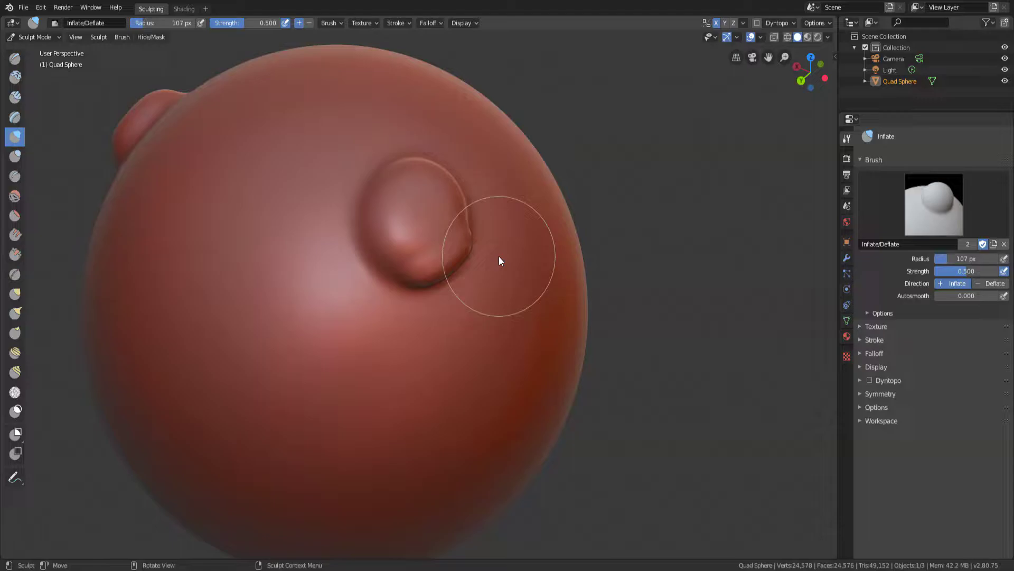
pyautogui.moveTo(499, 256); pyautogui.dragTo(488, 297, button='middle')
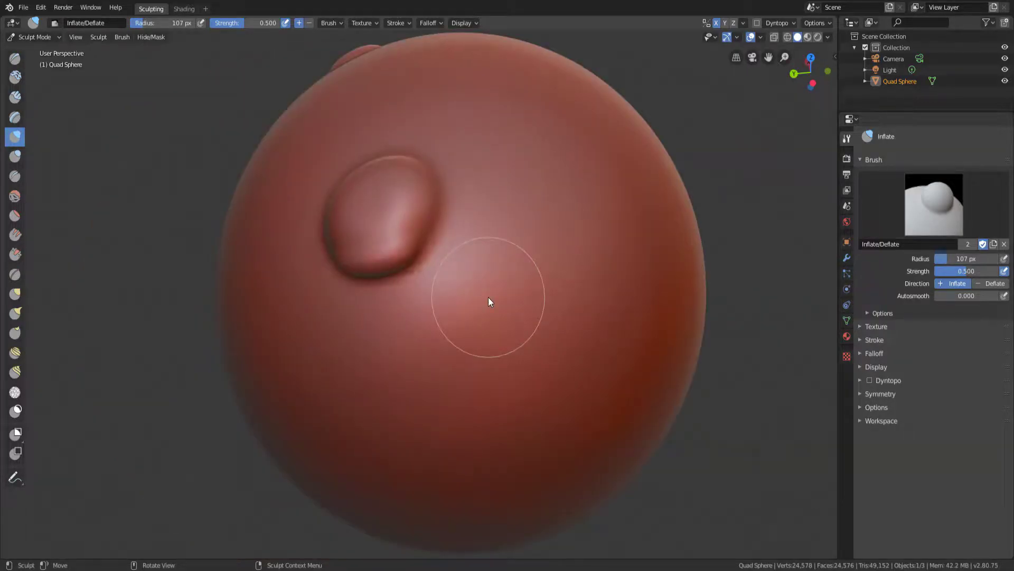
# Deflate a round, rimmed dent beside the bump with several strokes, then orbit to inspect
pyautogui.moveTo(530, 244); pyautogui.dragTo(537, 240)
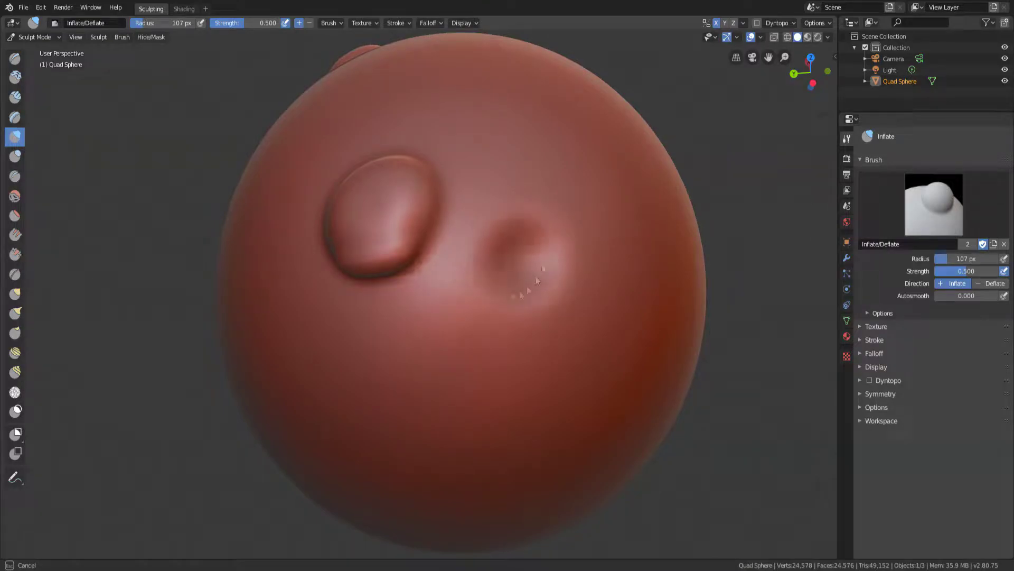
pyautogui.moveTo(521, 259); pyautogui.dragTo(515, 263)
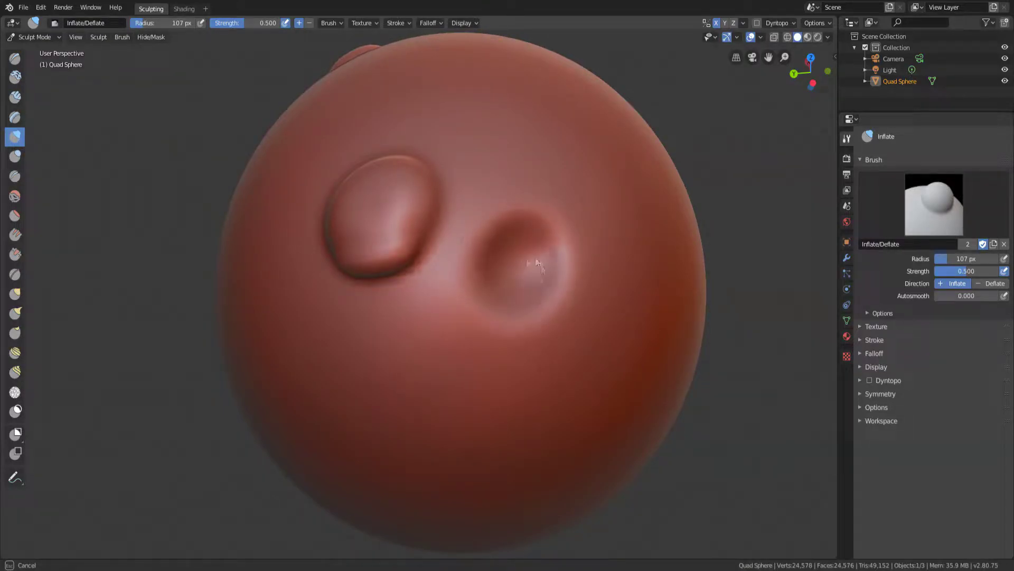
pyautogui.moveTo(510, 300); pyautogui.dragTo(505, 272)
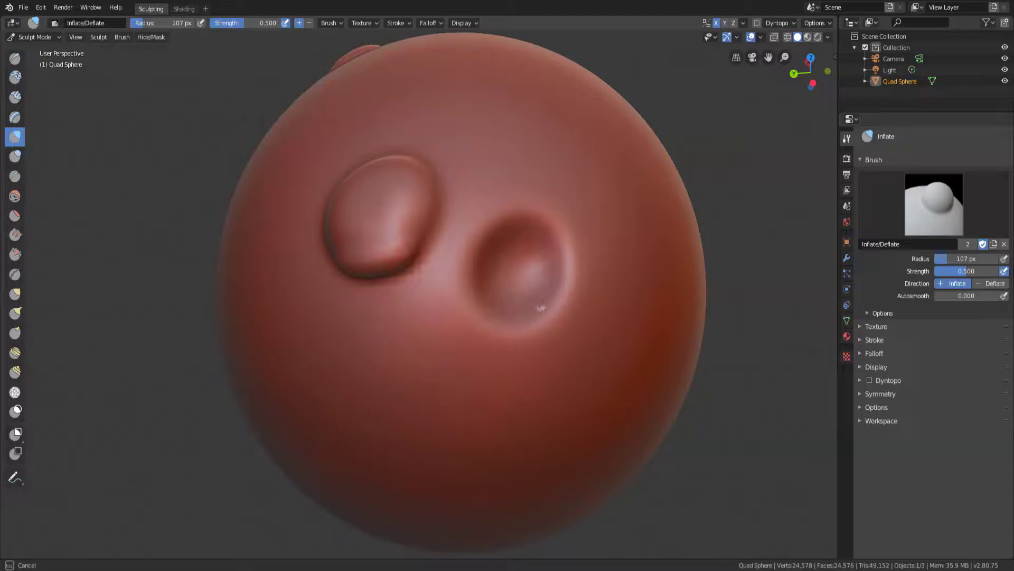
pyautogui.moveTo(541, 307)
pyautogui.mouseDown()
pyautogui.moveTo(543, 280)
pyautogui.moveTo(533, 314)
pyautogui.moveTo(555, 254)
pyautogui.moveTo(534, 297)
pyautogui.moveTo(543, 316)
pyautogui.moveTo(554, 263)
pyautogui.moveTo(522, 290)
pyautogui.moveTo(493, 246)
pyautogui.mouseUp()
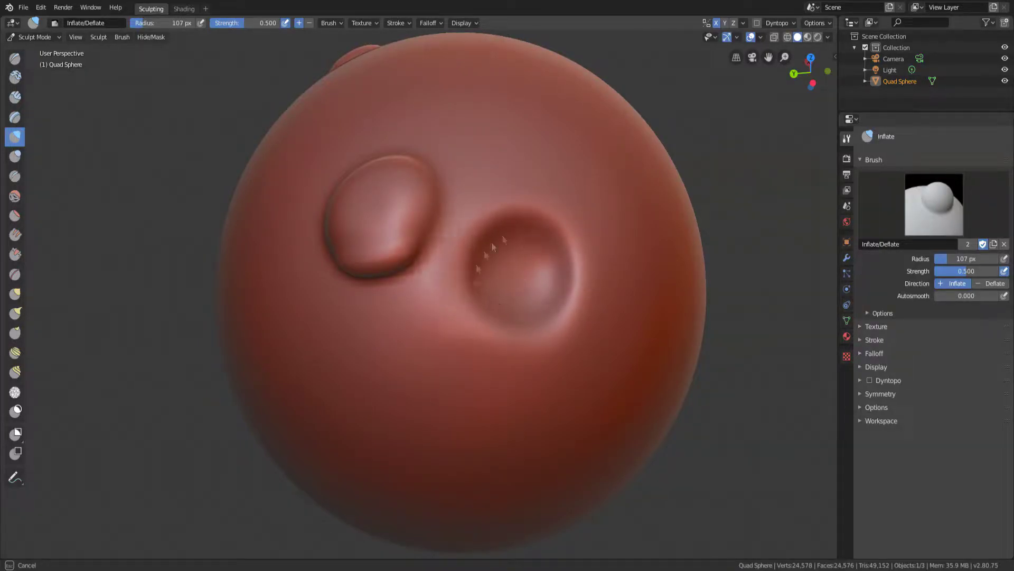
pyautogui.moveTo(513, 308); pyautogui.dragTo(544, 275)
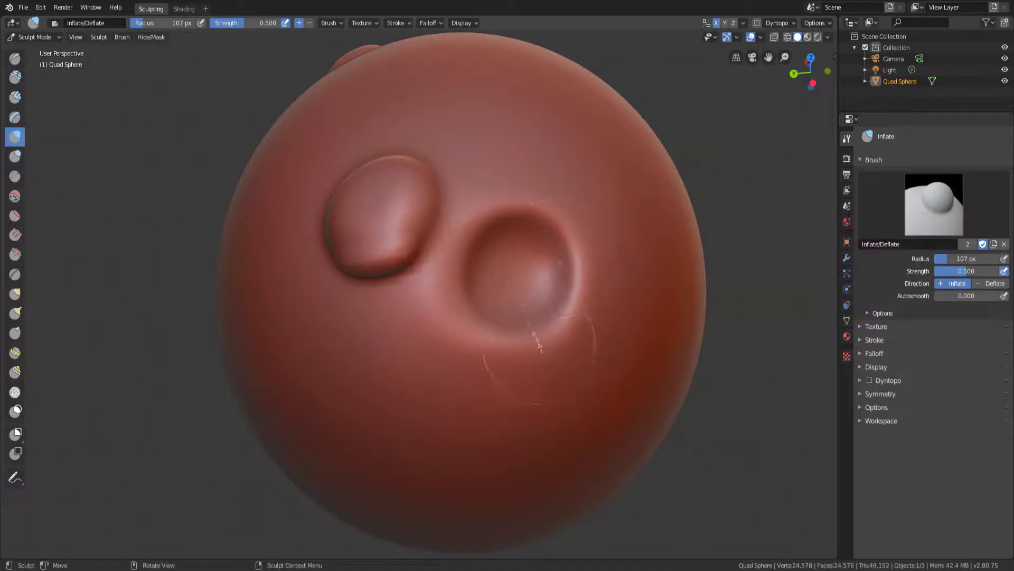
pyautogui.moveTo(487, 295); pyautogui.dragTo(491, 359, button='middle')
pyautogui.moveTo(488, 316); pyautogui.dragTo(493, 341, button='middle')
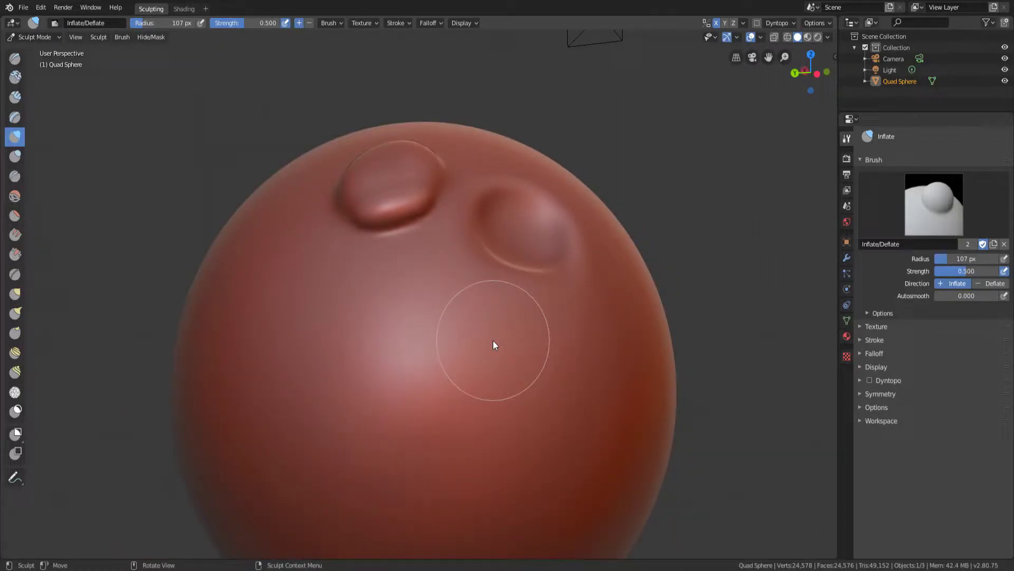
# Change the sculpting brush from Inflate/Deflate to Blob
pyautogui.click(18, 155)
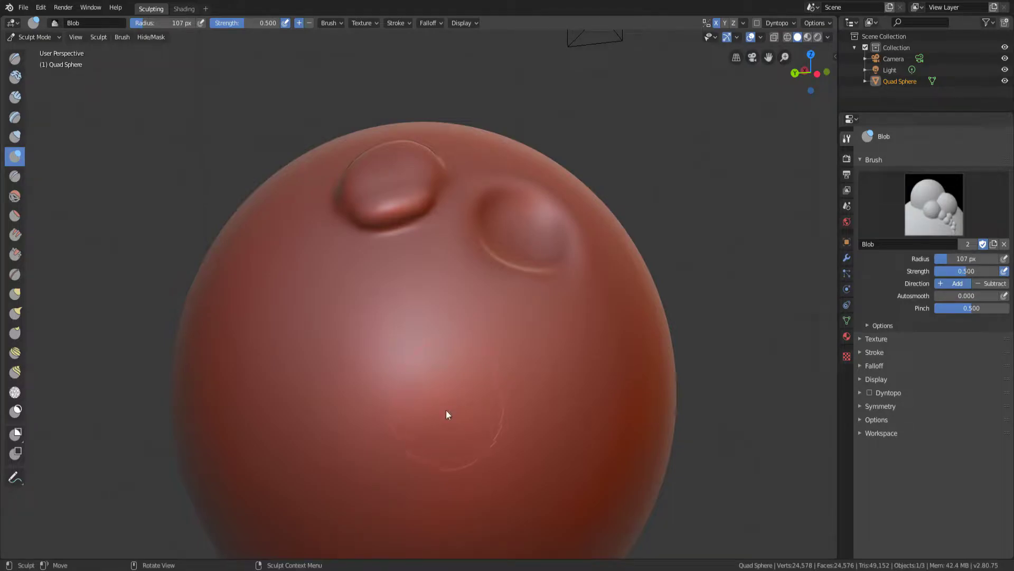
# Set the Blob radius to 215 px and raise a broad bump below the sphere's centre
pyautogui.press('f')
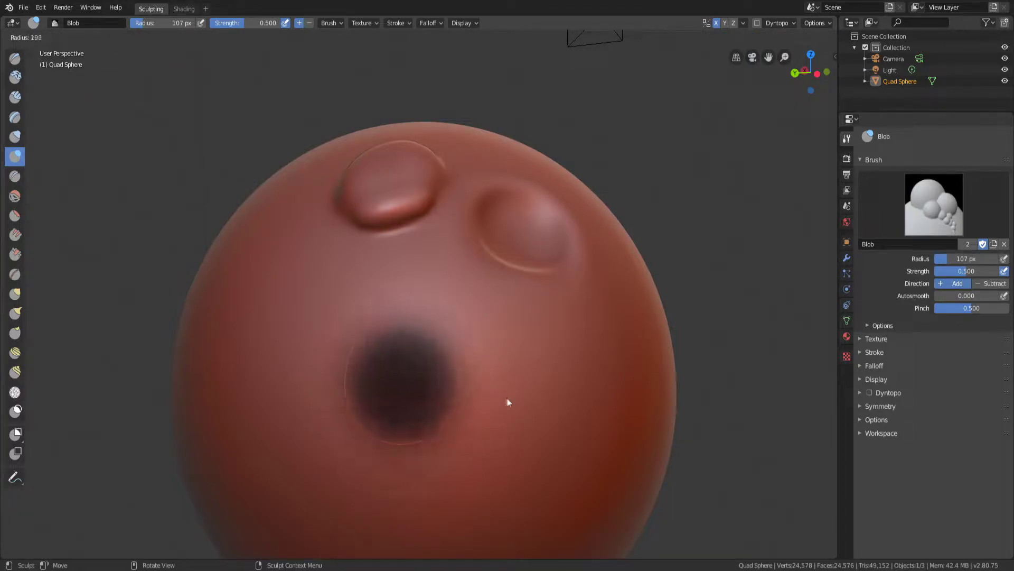
pyautogui.click(509, 407)
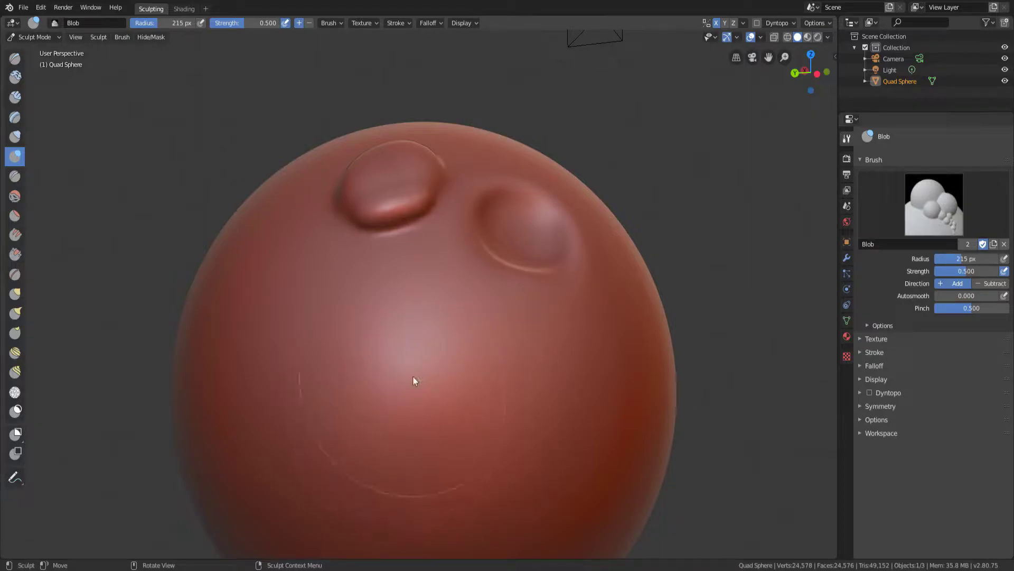
pyautogui.moveTo(414, 379)
pyautogui.mouseDown()
pyautogui.moveTo(411, 390)
pyautogui.moveTo(399, 389)
pyautogui.moveTo(410, 385)
pyautogui.moveTo(395, 433)
pyautogui.moveTo(387, 417)
pyautogui.mouseUp()
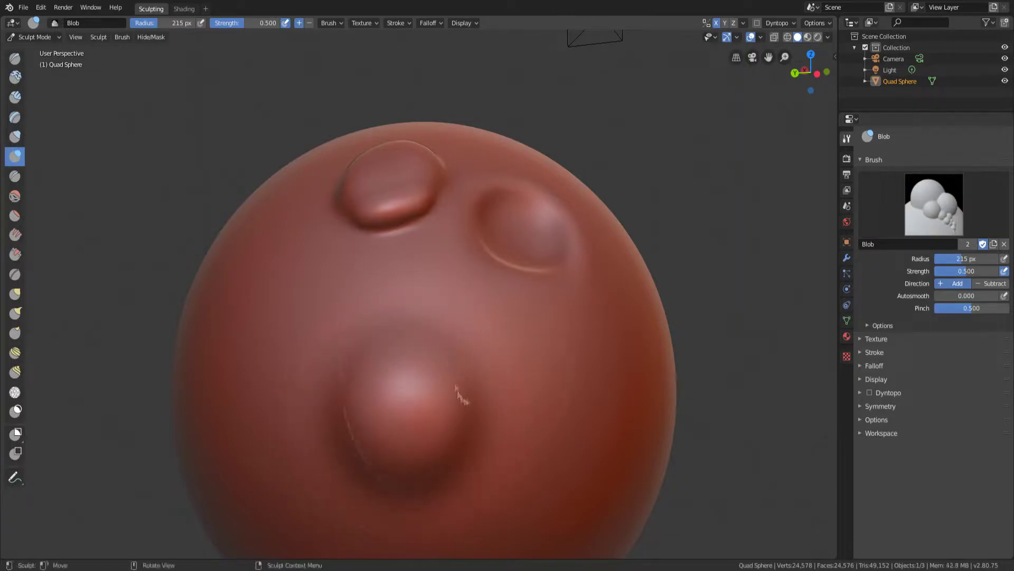
pyautogui.moveTo(483, 430)
pyautogui.mouseDown(button='middle')
pyautogui.moveTo(523, 323)
pyautogui.moveTo(496, 428)
pyautogui.mouseUp(button='middle')
pyautogui.moveTo(566, 331)
pyautogui.mouseDown(button='middle')
pyautogui.moveTo(467, 366)
pyautogui.moveTo(448, 394)
pyautogui.mouseUp(button='middle')
pyautogui.moveTo(477, 350)
pyautogui.mouseDown(button='middle')
pyautogui.moveTo(521, 385)
pyautogui.moveTo(502, 355)
pyautogui.moveTo(588, 375)
pyautogui.moveTo(512, 401)
pyautogui.moveTo(559, 398)
pyautogui.moveTo(429, 242)
pyautogui.moveTo(476, 306)
pyautogui.moveTo(468, 314)
pyautogui.moveTo(443, 265)
pyautogui.moveTo(500, 311)
pyautogui.moveTo(499, 334)
pyautogui.moveTo(484, 332)
pyautogui.moveTo(473, 347)
pyautogui.mouseUp(button='middle')
pyautogui.press('Tab')
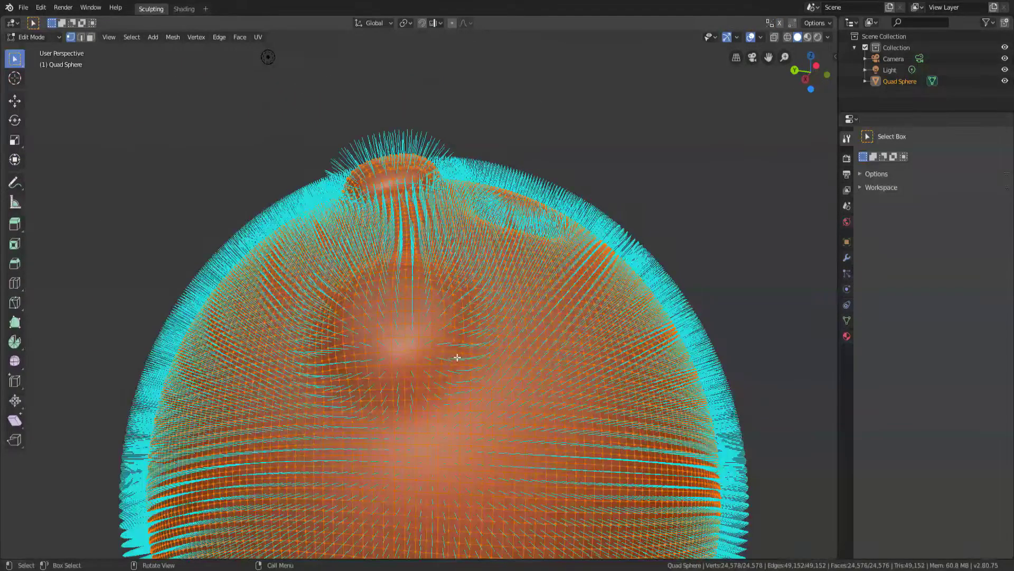
# Carve a deep rimmed crater into the sphere's side, then show the Blob Pinch setting (0.500)
pyautogui.press('Tab')
pyautogui.moveTo(527, 352); pyautogui.dragTo(518, 369, button='middle')
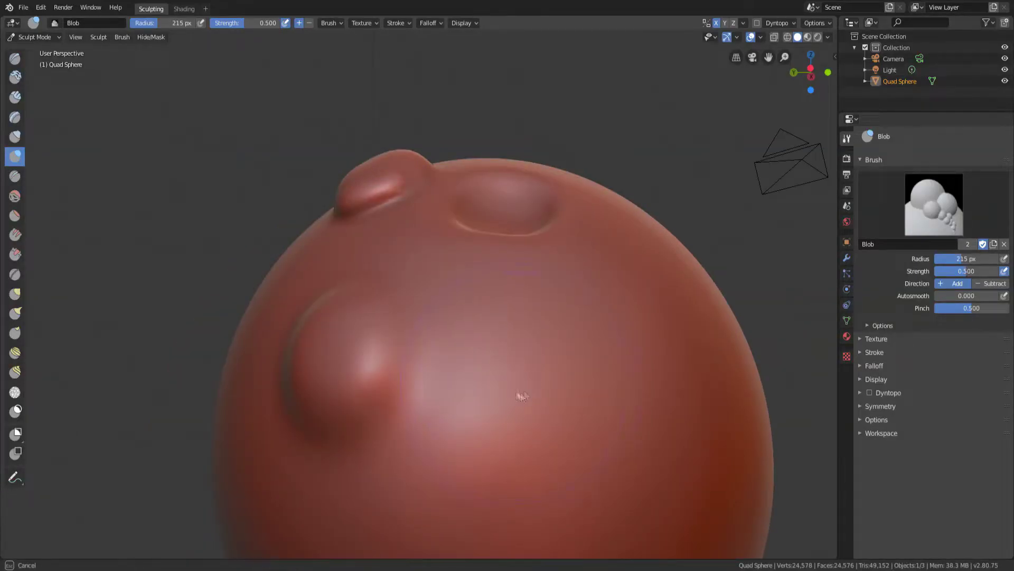
pyautogui.moveTo(522, 396)
pyautogui.keyDown('ctrl'); pyautogui.mouseDown()
pyautogui.moveTo(512, 372)
pyautogui.moveTo(531, 367)
pyautogui.moveTo(531, 412)
pyautogui.moveTo(502, 436)
pyautogui.moveTo(498, 386)
pyautogui.moveTo(531, 366)
pyautogui.moveTo(533, 416)
pyautogui.moveTo(496, 436)
pyautogui.moveTo(501, 371)
pyautogui.moveTo(541, 372)
pyautogui.moveTo(512, 429)
pyautogui.moveTo(483, 397)
pyautogui.moveTo(545, 386)
pyautogui.moveTo(520, 433)
pyautogui.moveTo(494, 413)
pyautogui.moveTo(534, 431)
pyautogui.mouseUp(); pyautogui.keyUp('ctrl')
pyautogui.moveTo(614, 436)
pyautogui.mouseDown(button='middle')
pyautogui.moveTo(641, 353)
pyautogui.moveTo(582, 421)
pyautogui.moveTo(610, 426)
pyautogui.moveTo(544, 446)
pyautogui.moveTo(646, 419)
pyautogui.moveTo(585, 459)
pyautogui.moveTo(471, 188)
pyautogui.mouseUp(button='middle')
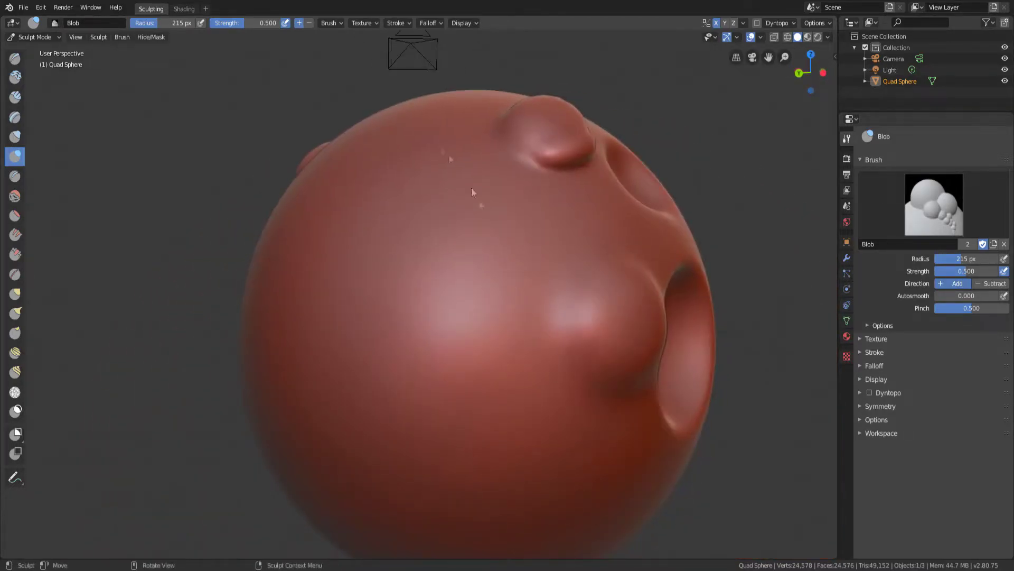
pyautogui.click(329, 23)
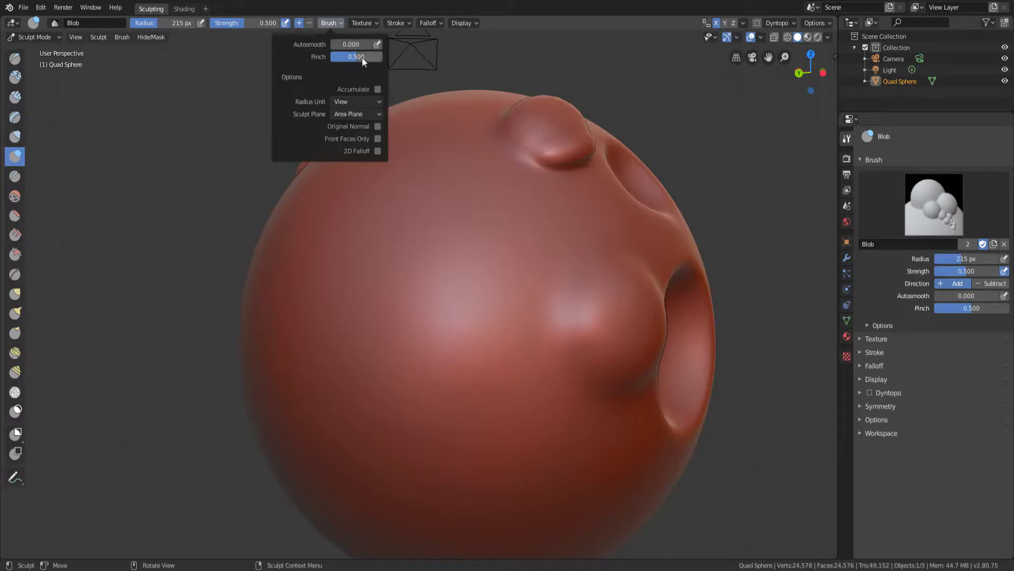
# Set Blob Pinch to 0.000 and raise a soft, unpinched bump at the sphere's centre
pyautogui.moveTo(355, 62); pyautogui.dragTo(324, 74)
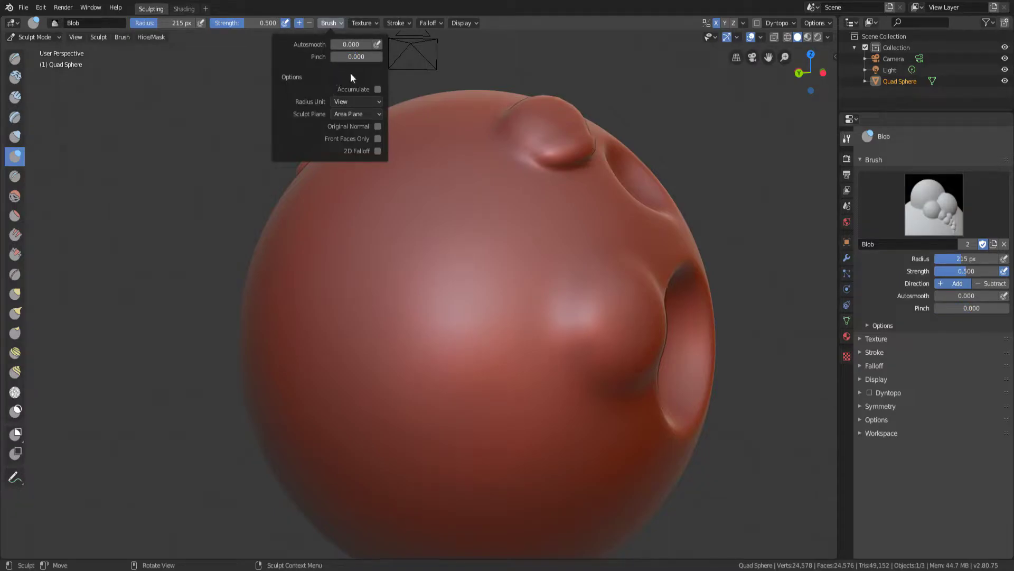
pyautogui.moveTo(363, 63)
pyautogui.mouseDown()
pyautogui.moveTo(419, 58)
pyautogui.moveTo(324, 74)
pyautogui.mouseUp()
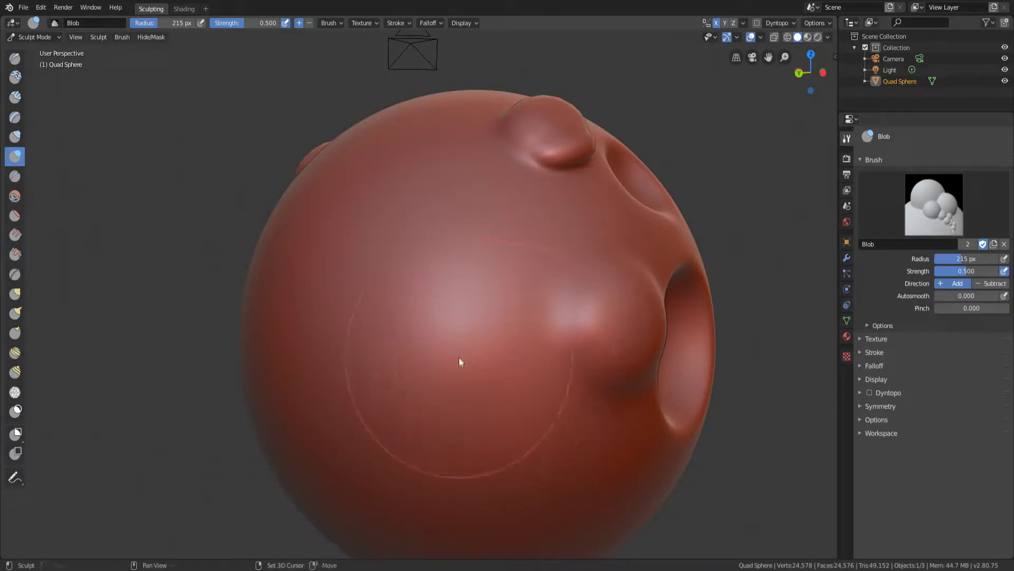
pyautogui.moveTo(459, 357)
pyautogui.mouseDown(button='middle')
pyautogui.moveTo(502, 379)
pyautogui.moveTo(389, 317)
pyautogui.moveTo(429, 327)
pyautogui.moveTo(415, 306)
pyautogui.mouseUp(button='middle')
pyautogui.moveTo(397, 317)
pyautogui.mouseDown()
pyautogui.moveTo(412, 313)
pyautogui.moveTo(404, 377)
pyautogui.moveTo(414, 373)
pyautogui.moveTo(402, 332)
pyautogui.moveTo(482, 410)
pyautogui.mouseUp()
pyautogui.moveTo(483, 410); pyautogui.dragTo(481, 317, button='middle')
pyautogui.moveTo(534, 338); pyautogui.dragTo(507, 294, button='middle')
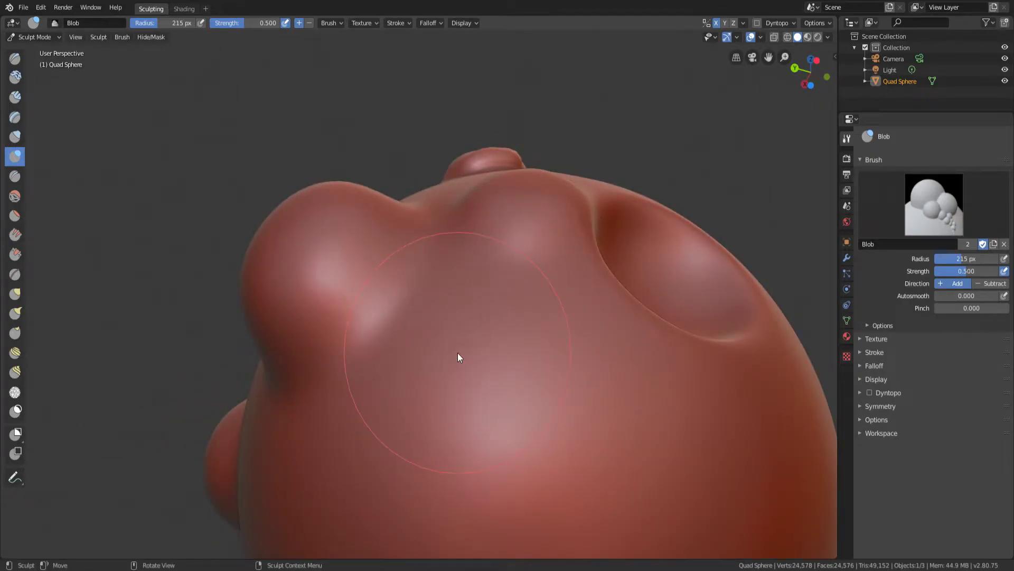
# With Blob Pinch raised to 1.000, stroke a sharp-edged faceted bump onto the sphere, then enter Edit Mode
pyautogui.click(329, 23)
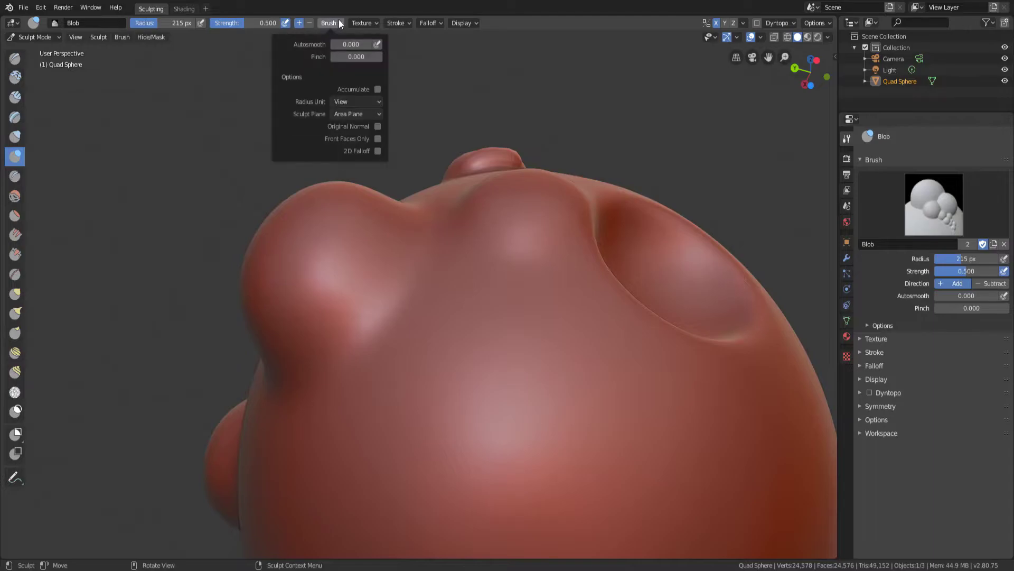
pyautogui.moveTo(345, 58); pyautogui.dragTo(423, 59)
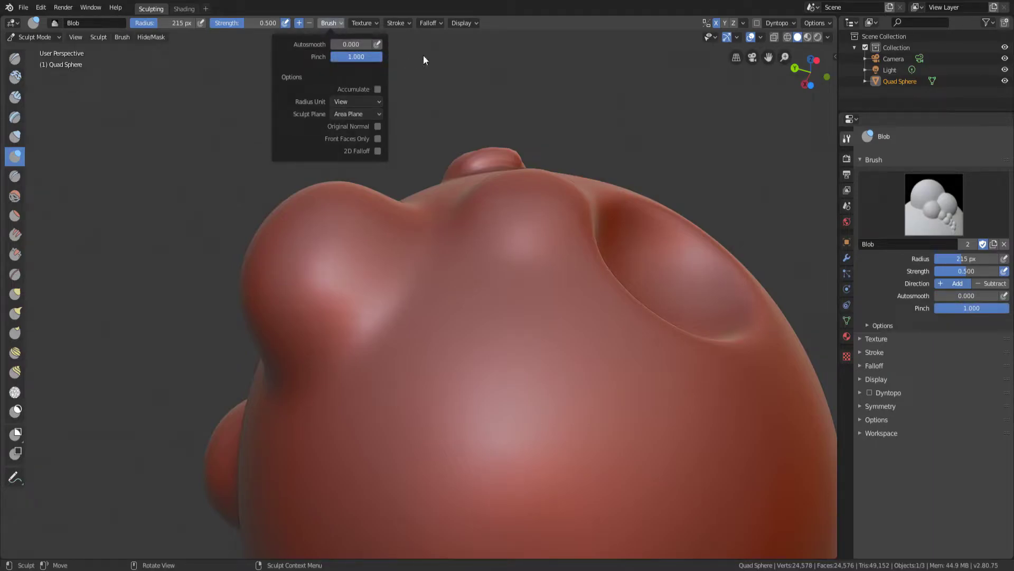
pyautogui.moveTo(638, 353)
pyautogui.mouseDown(button='middle')
pyautogui.moveTo(435, 369)
pyautogui.moveTo(490, 340)
pyautogui.moveTo(491, 355)
pyautogui.mouseUp(button='middle')
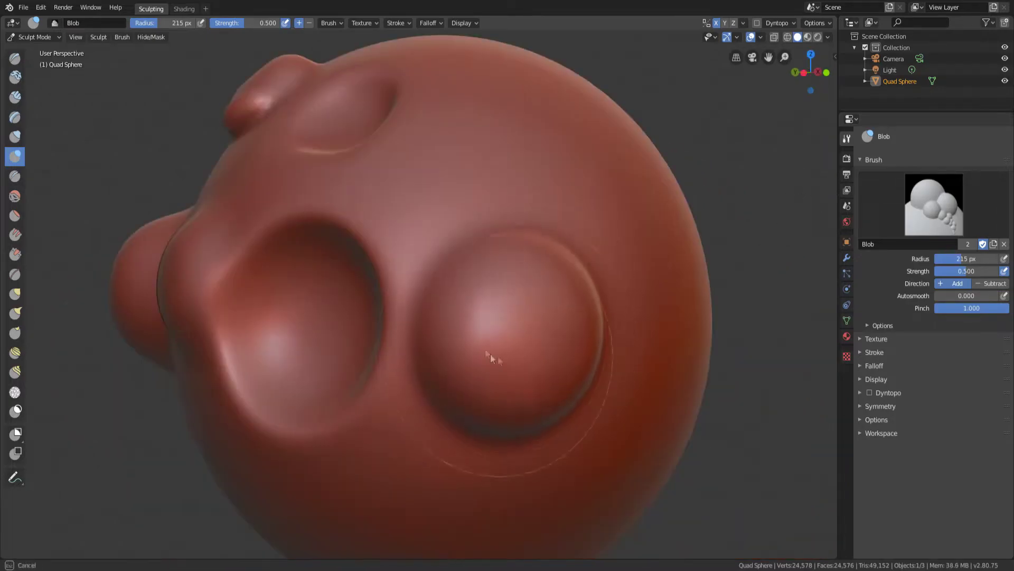
pyautogui.moveTo(514, 353); pyautogui.dragTo(528, 333)
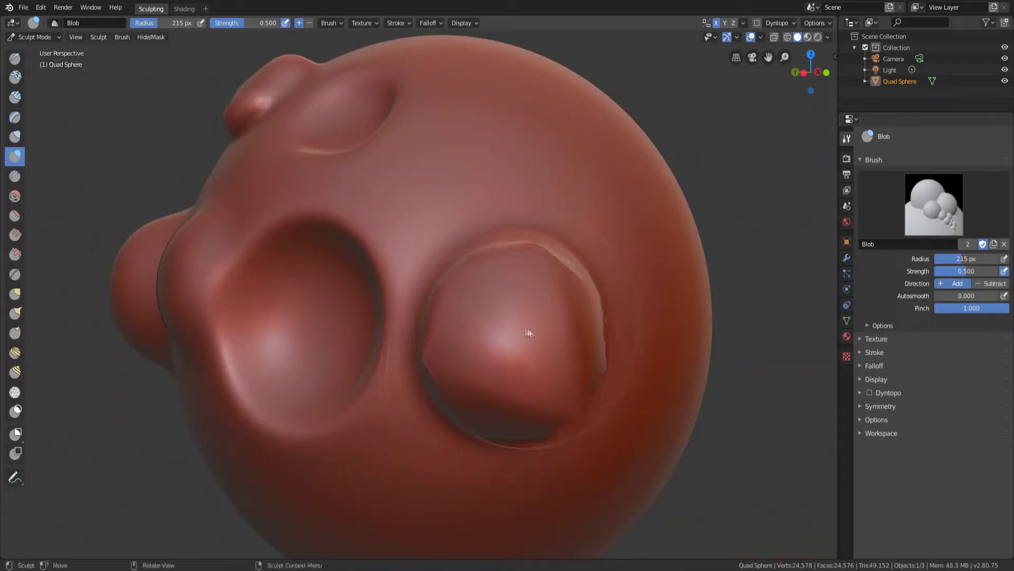
pyautogui.moveTo(560, 378)
pyautogui.mouseDown(button='middle')
pyautogui.moveTo(598, 355)
pyautogui.moveTo(603, 312)
pyautogui.moveTo(587, 306)
pyautogui.mouseUp(button='middle')
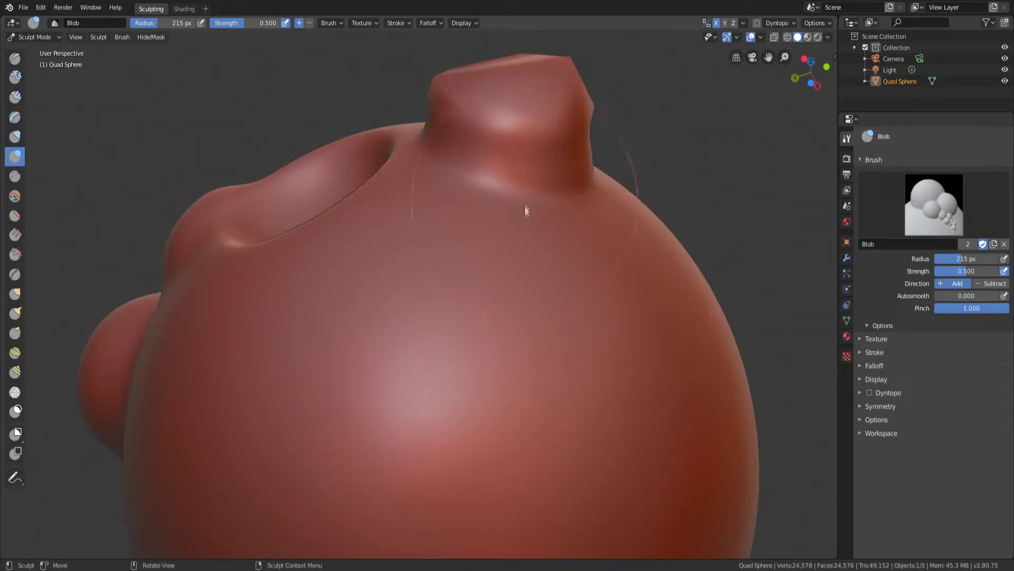
pyautogui.press('Tab')
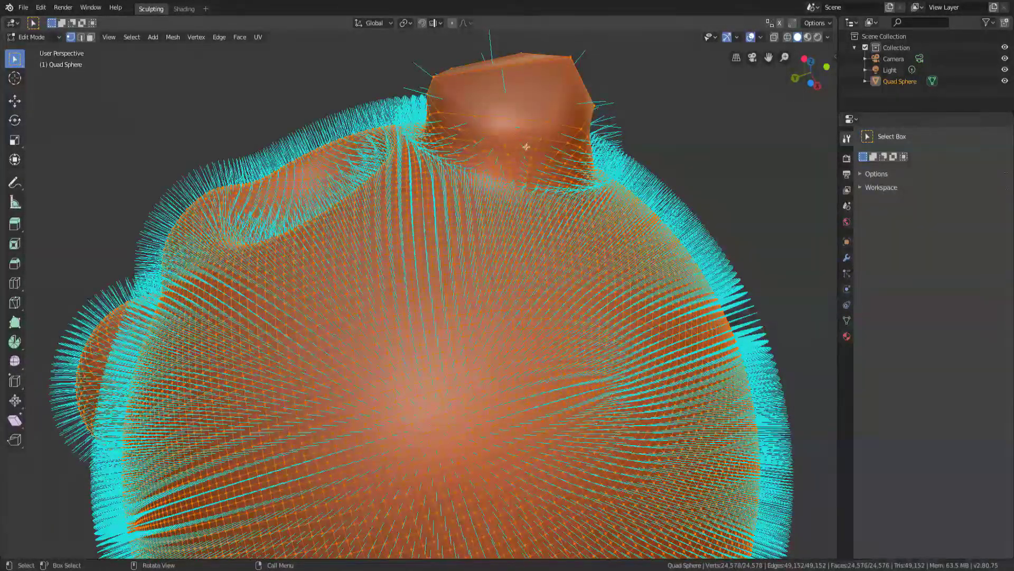
# Orbit around the mesh in Edit Mode to inspect the pinched bulges from several angles
pyautogui.moveTo(546, 152); pyautogui.dragTo(482, 309, button='middle')
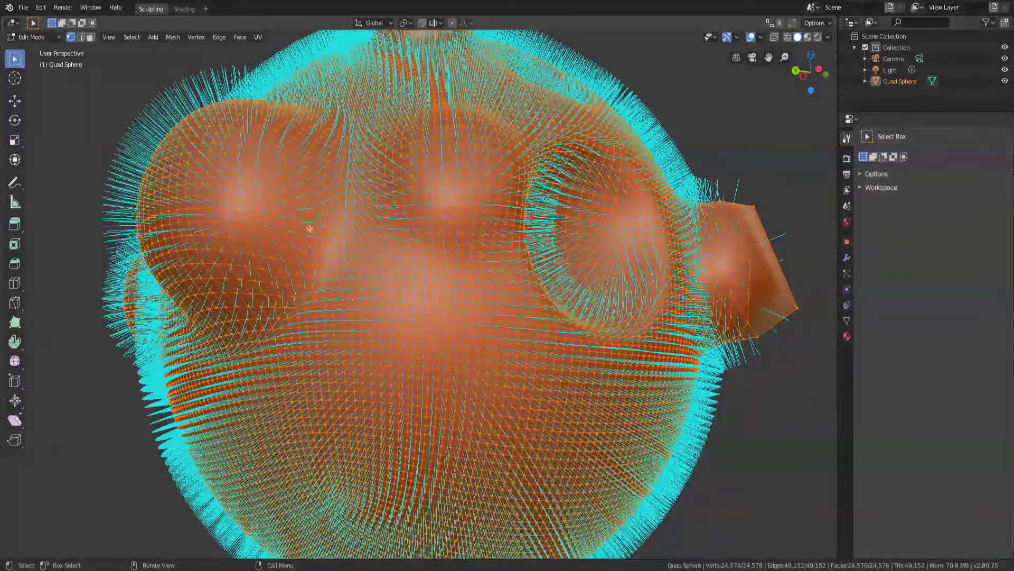
pyautogui.moveTo(321, 272); pyautogui.dragTo(467, 224, button='middle')
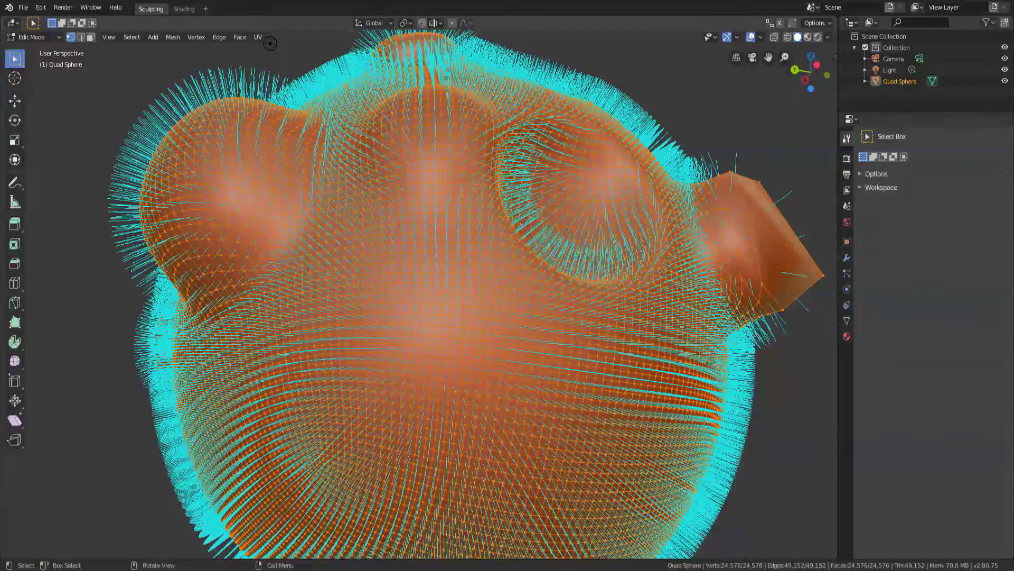
pyautogui.moveTo(575, 198); pyautogui.dragTo(479, 278, button='middle')
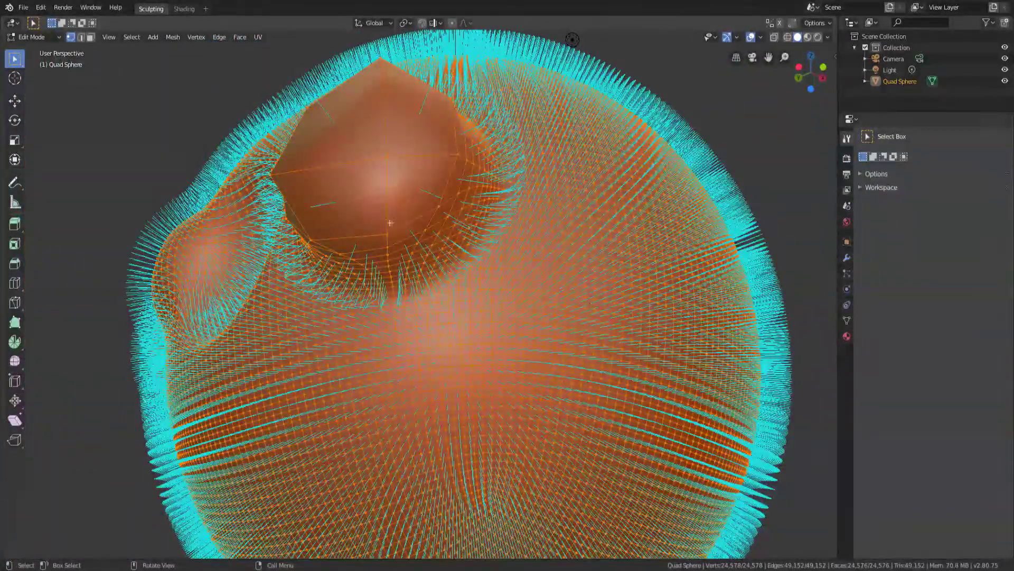
# Center the large pinched bump and return to Sculpt Mode with the 215 px Blob brush
pyautogui.moveTo(409, 224)
pyautogui.mouseDown(button='middle')
pyautogui.moveTo(496, 233)
pyautogui.moveTo(528, 265)
pyautogui.mouseUp(button='middle')
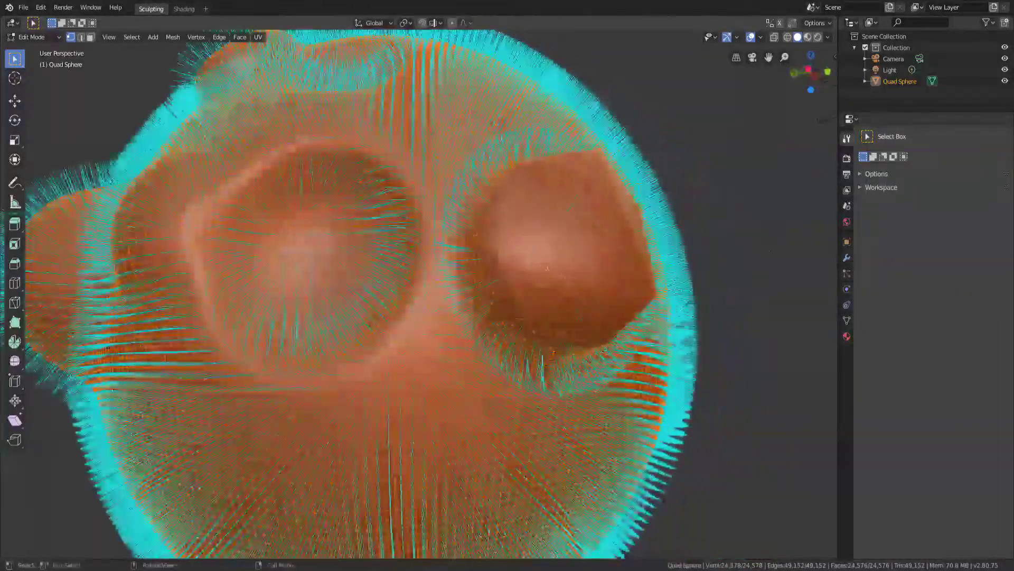
pyautogui.press('Tab')
pyautogui.moveTo(585, 290)
pyautogui.mouseDown(button='middle')
pyautogui.moveTo(614, 319)
pyautogui.moveTo(661, 332)
pyautogui.moveTo(612, 313)
pyautogui.mouseUp(button='middle')
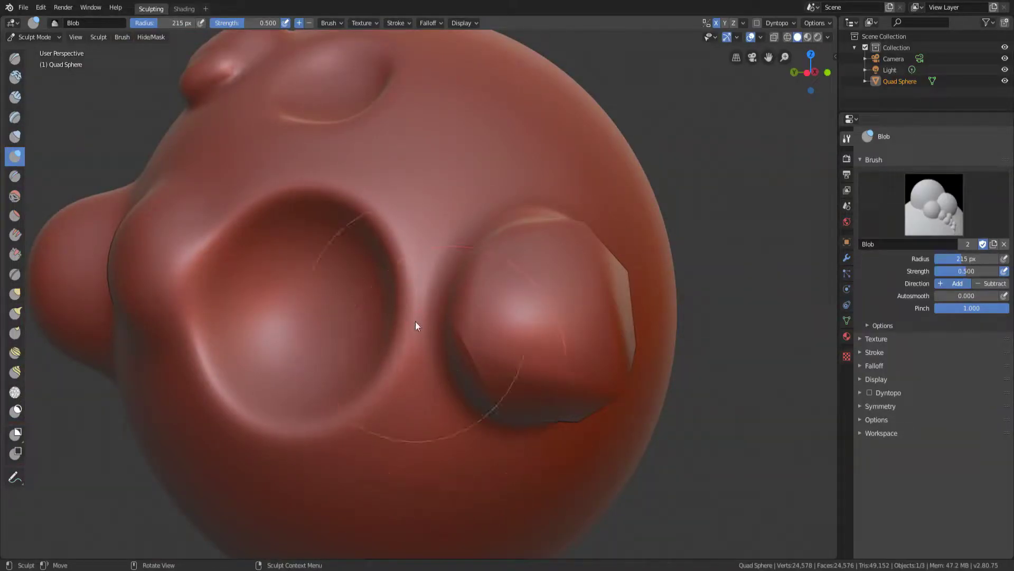
# Lower the Blob brush Pinch back to 0.500
pyautogui.click(362, 23)
pyautogui.moveTo(331, 23)
pyautogui.moveTo(345, 62); pyautogui.dragTo(349, 51)
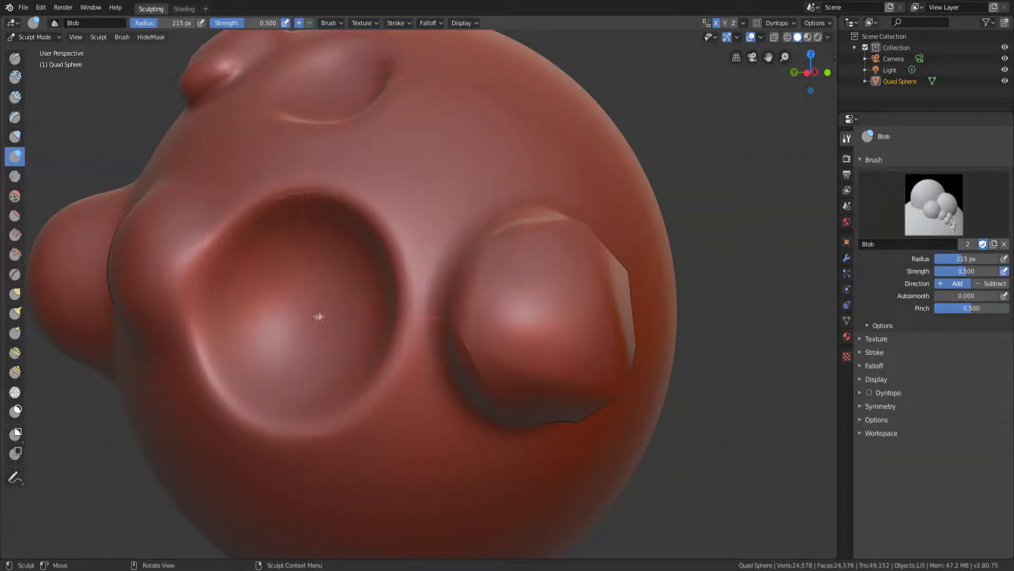
# Turn the crater to face right and zoom out to see the whole sphere
pyautogui.moveTo(374, 315)
pyautogui.mouseDown(button='middle')
pyautogui.moveTo(380, 333)
pyautogui.moveTo(414, 287)
pyautogui.mouseUp(button='middle')
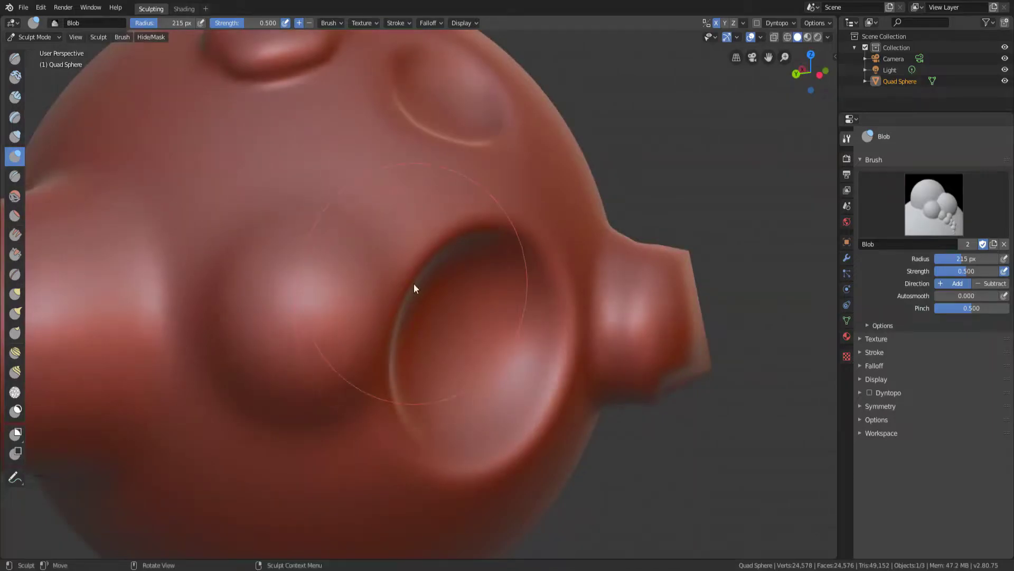
pyautogui.scroll(-5, 365, 220)
pyautogui.moveTo(399, 304)
pyautogui.mouseDown(button='middle')
pyautogui.moveTo(389, 315)
pyautogui.moveTo(335, 316)
pyautogui.mouseUp(button='middle')
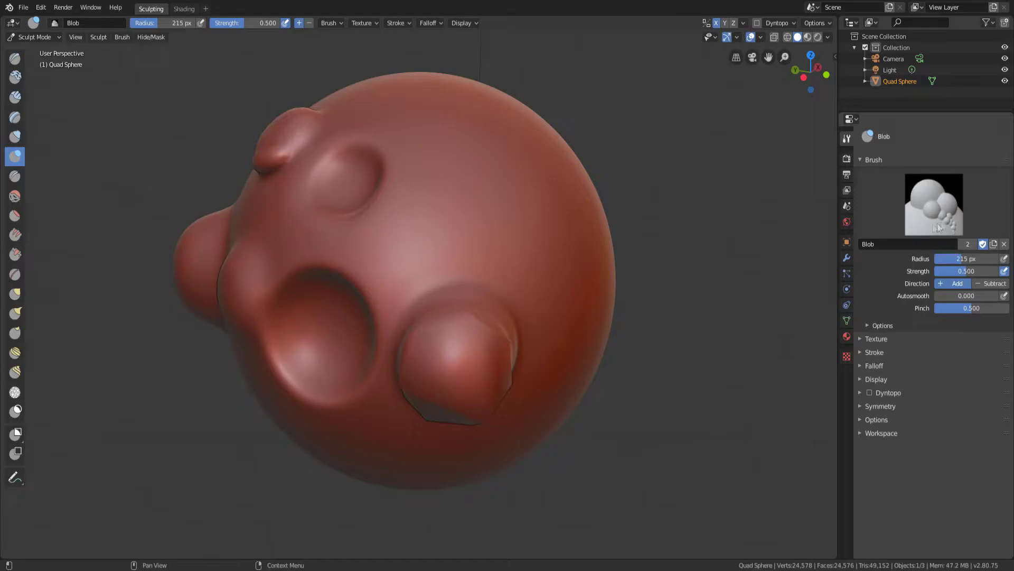
pyautogui.click(16, 136)
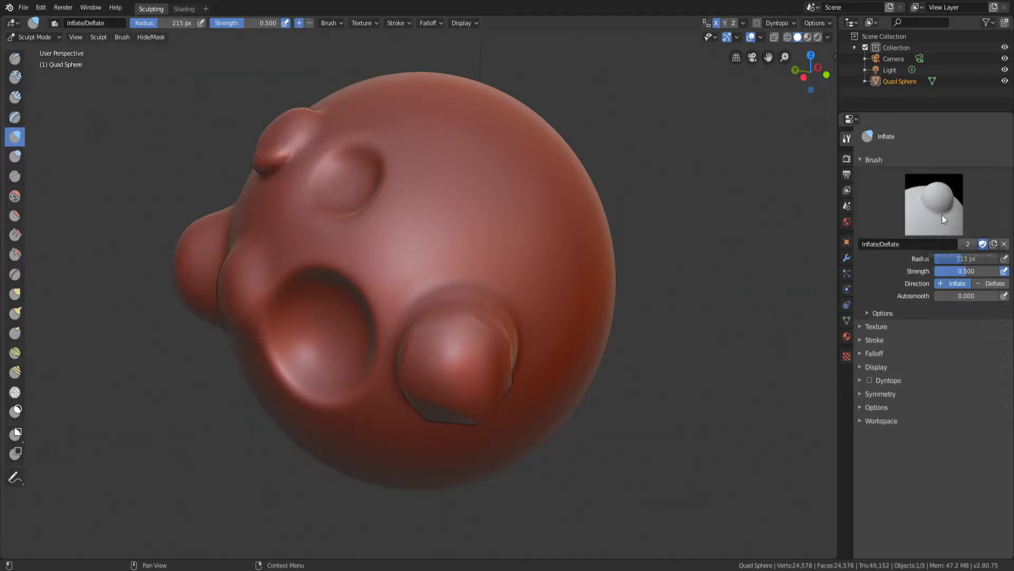
pyautogui.click(15, 117)
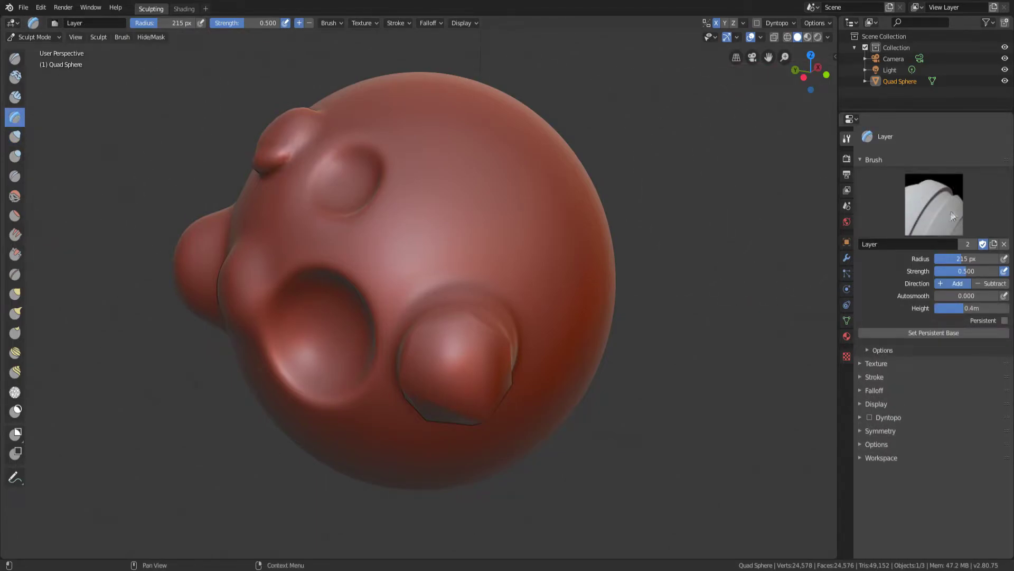
pyautogui.click(16, 97)
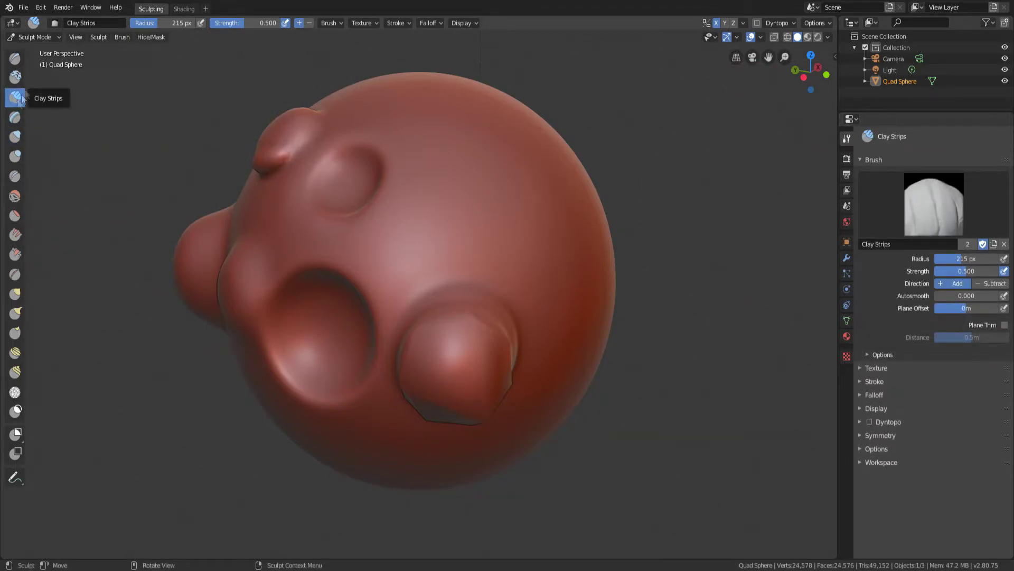
pyautogui.click(15, 61)
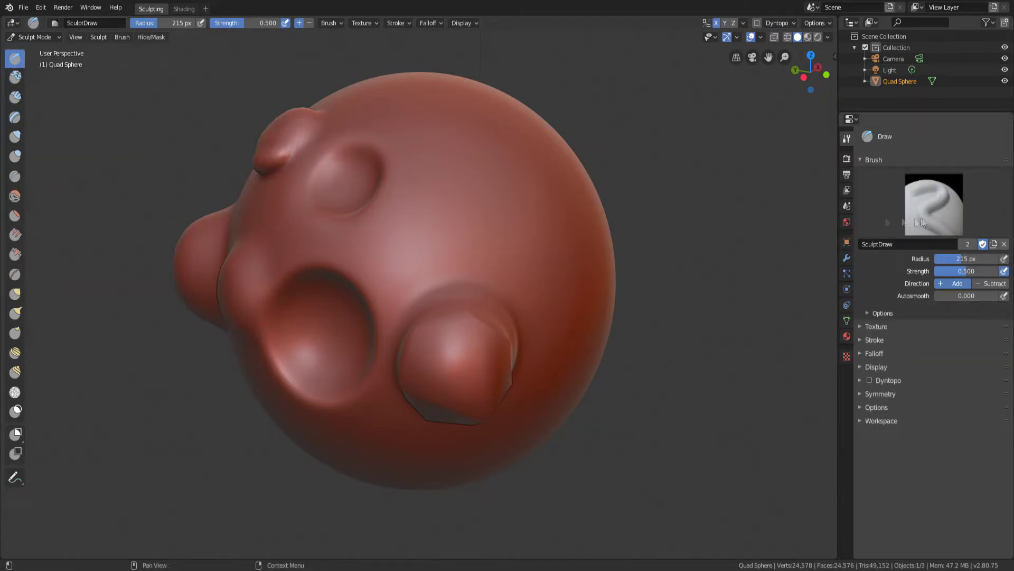
pyautogui.click(15, 136)
pyautogui.click(17, 157)
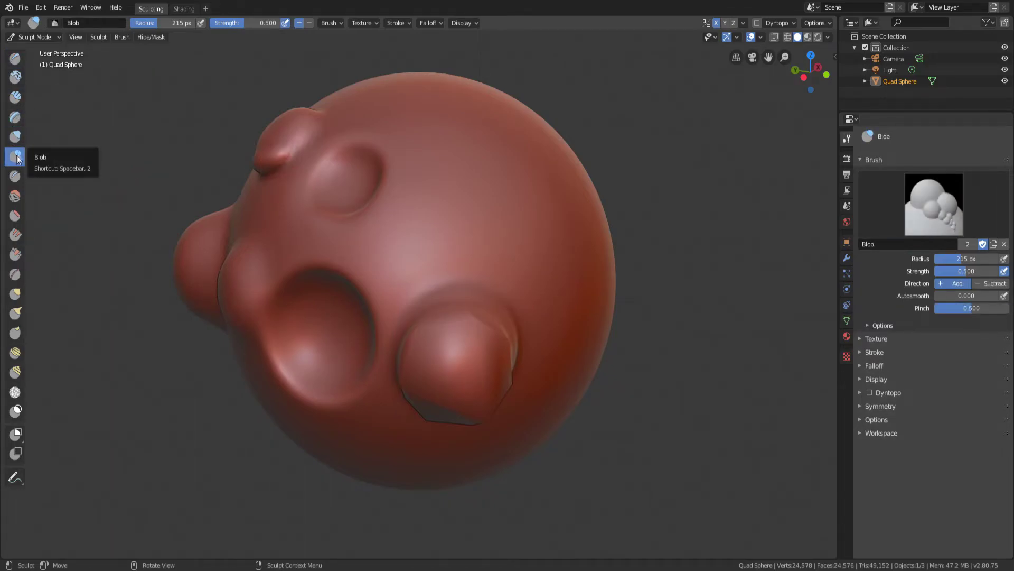